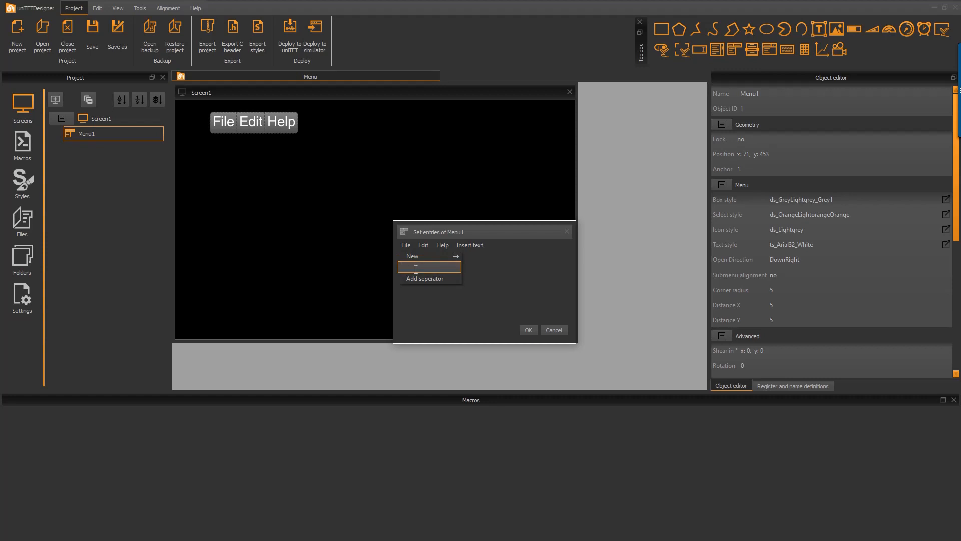
- Add the entries Open, Save and Close below New in Menu1's File menu
{"action": "type", "text": "Open"}
{"action": "key", "text": "Return"}
{"action": "type", "text": "Save"}
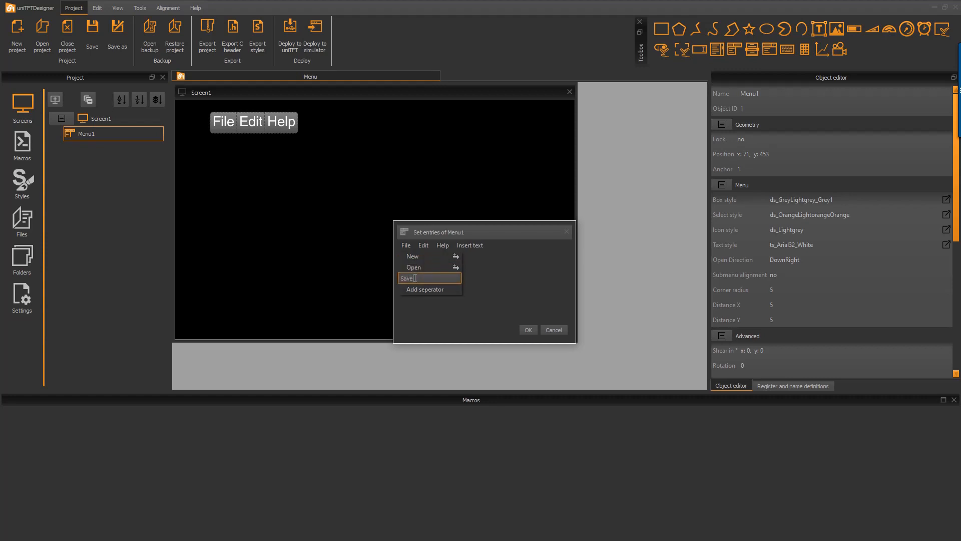
{"action": "key", "text": "Return"}
{"action": "type", "text": "Close"}
{"action": "key", "text": "Return"}
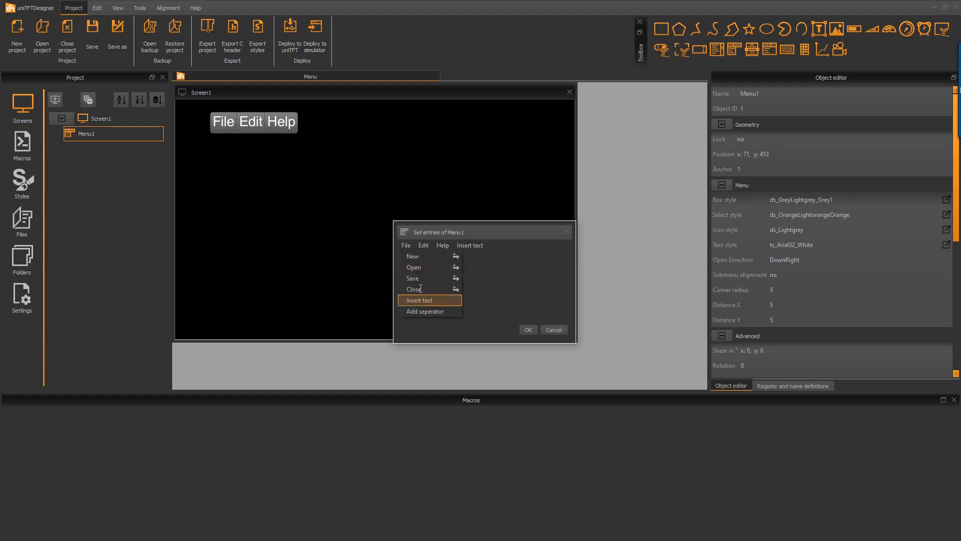
- Extend the File menu with a separator, the entries Print and Send, another separator and the entry Exit
{"action": "left_click", "coordinate": [425, 311]}
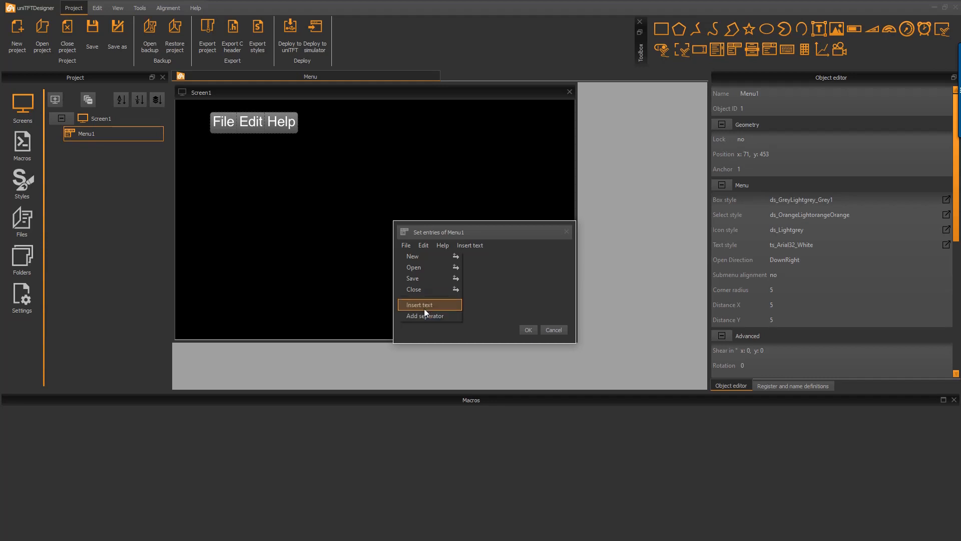
{"action": "left_click", "coordinate": [421, 304]}
{"action": "type", "text": "Print"}
{"action": "key", "text": "Return"}
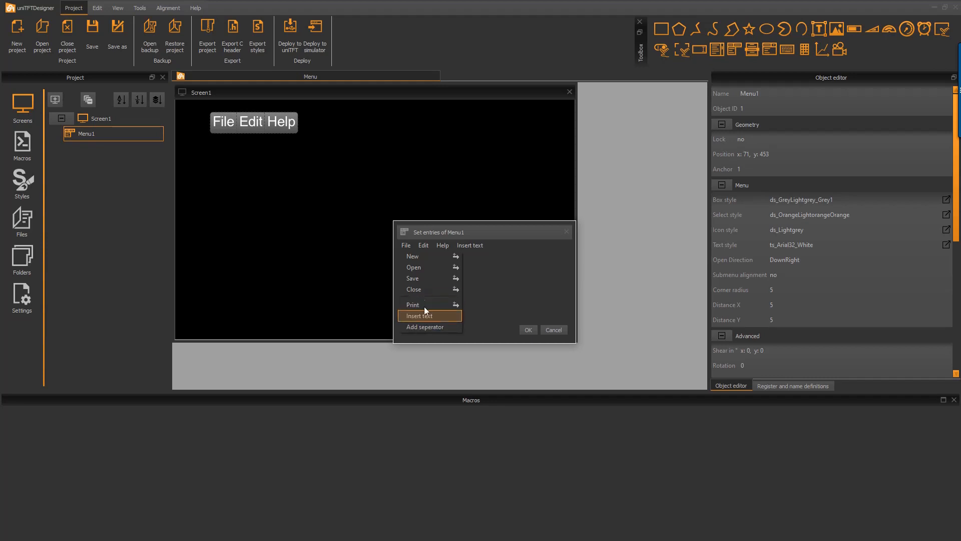
{"action": "type", "text": "Send"}
{"action": "key", "text": "Return"}
{"action": "type", "text": "Exit"}
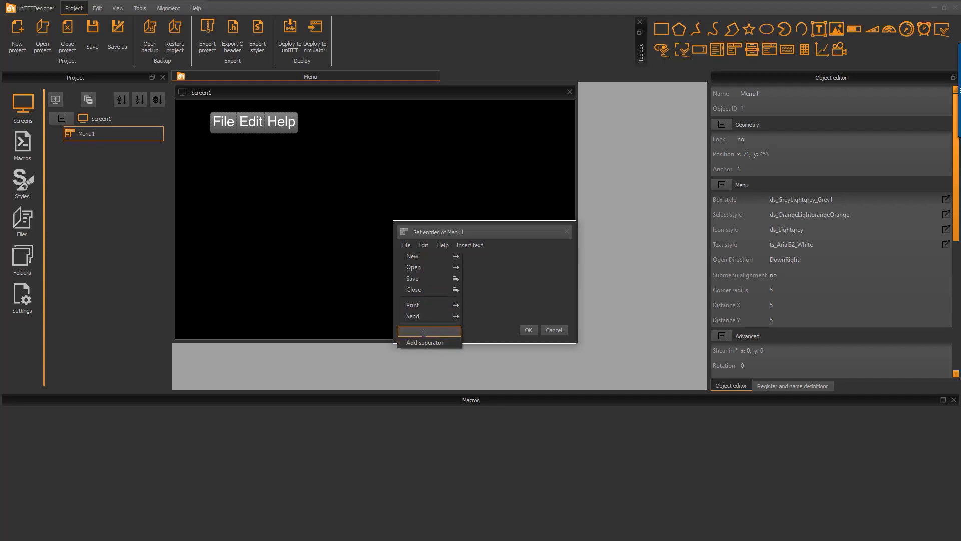
{"action": "key", "text": "Return"}
- Add the entries Undo and Redo to the Edit menu of Menu1
{"action": "left_click", "coordinate": [423, 245]}
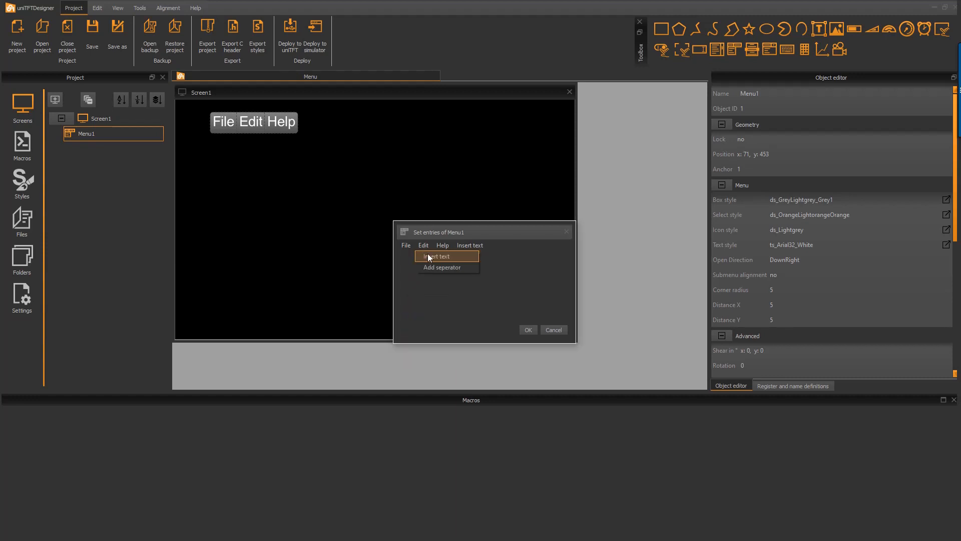
{"action": "type", "text": "Undo"}
{"action": "key", "text": "Return"}
{"action": "type", "text": "Redo"}
{"action": "key", "text": "Return"}
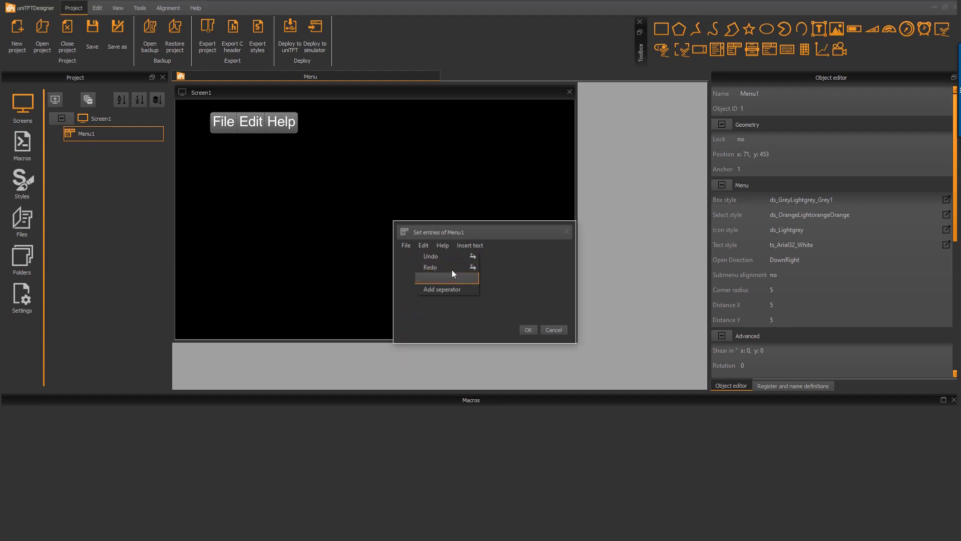
- Add the entries Cut, Copy, Paste and Align below Redo in the Edit menu
{"action": "type", "text": "Cut"}
{"action": "key", "text": "Return"}
{"action": "type", "text": "Copy"}
{"action": "key", "text": "Return"}
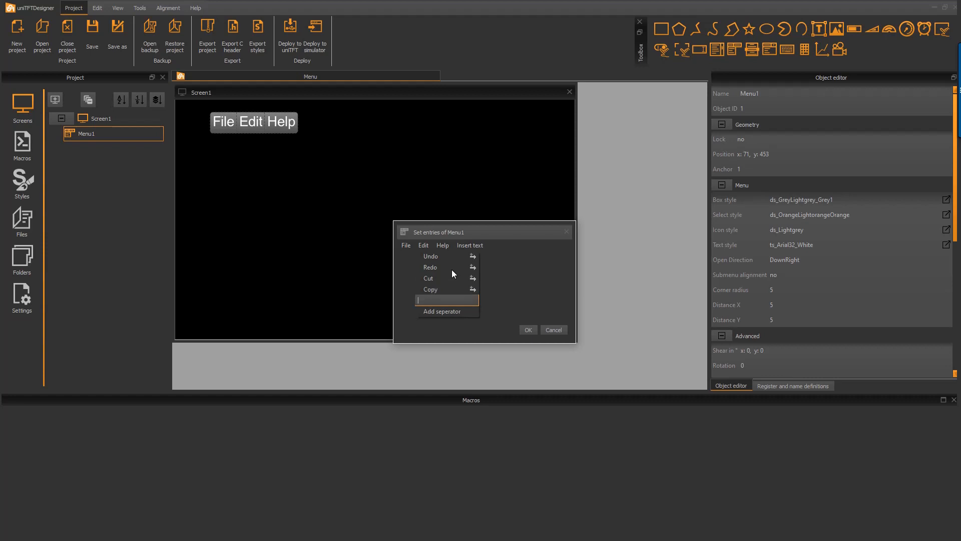
{"action": "type", "text": "Paste"}
{"action": "key", "text": "Return"}
{"action": "type", "text": "Align"}
{"action": "key", "text": "Return"}
- Add a separator to the Edit menu and move it between Redo and Cut
{"action": "key", "text": "Tab"}
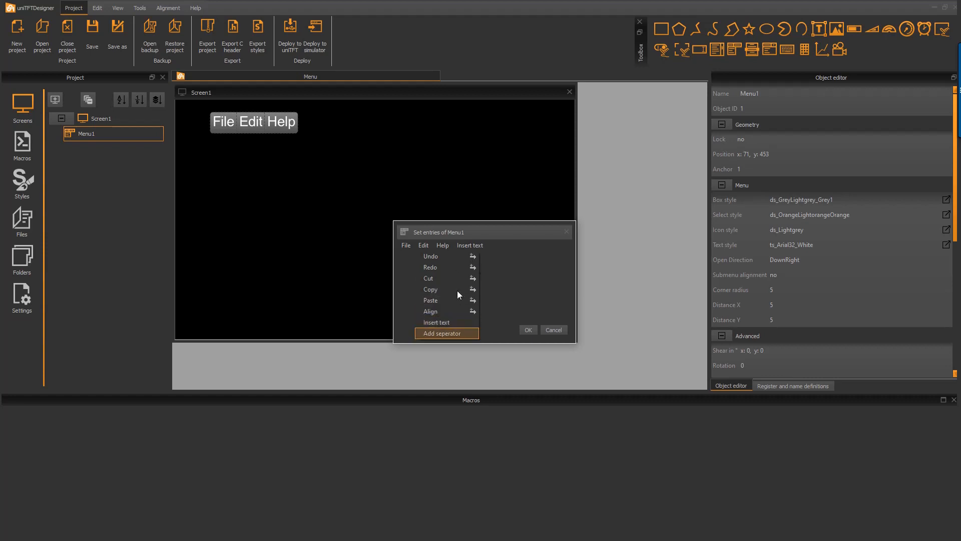
{"action": "left_click", "coordinate": [449, 333]}
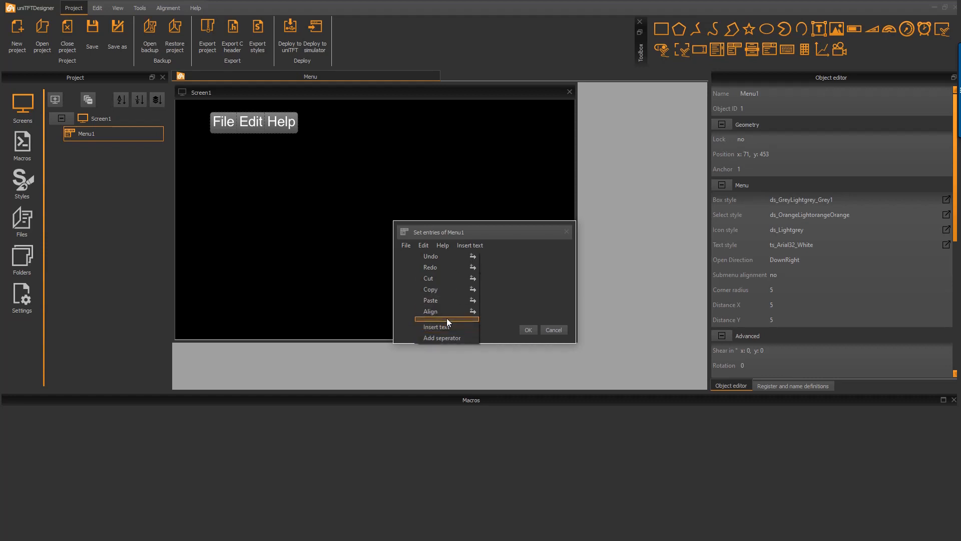
{"action": "left_click_drag", "start_coordinate": [452, 278], "coordinate": [453, 276]}
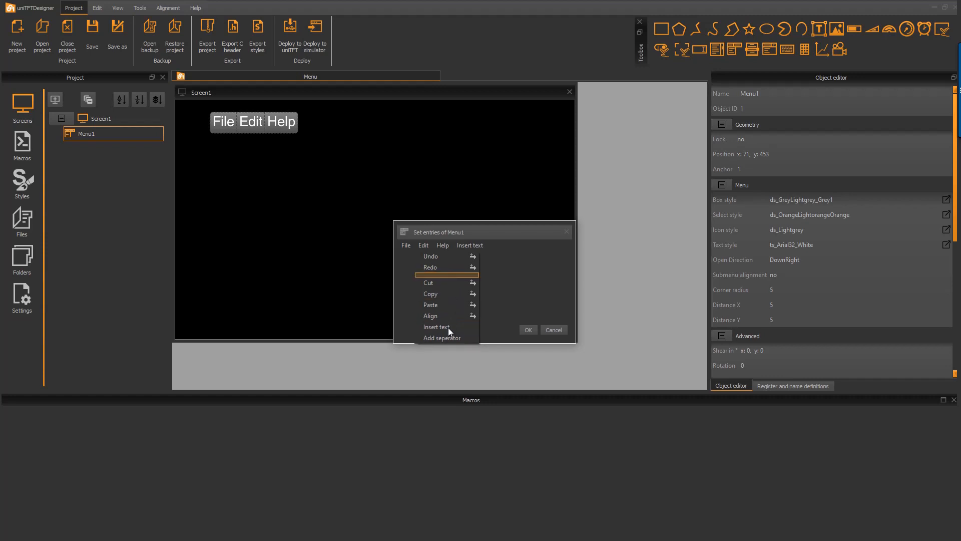
- Rename the Help entry of Menu1 to Tools
{"action": "left_click", "coordinate": [444, 246]}
{"action": "type", "text": "Tools"}
{"action": "key", "text": "Return"}
- Fill the Tools menu with Compare Files and Check Spelling, a separator and External Tools
{"action": "type", "text": "Compare Fi"}
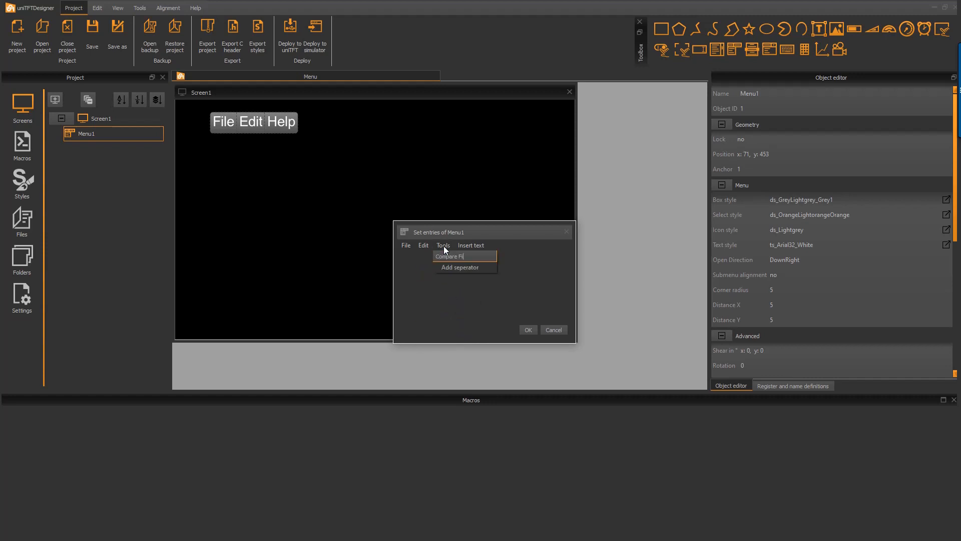
{"action": "type", "text": "les"}
{"action": "key", "text": "Return"}
{"action": "type", "text": "Check Spelling"}
{"action": "key", "text": "Return"}
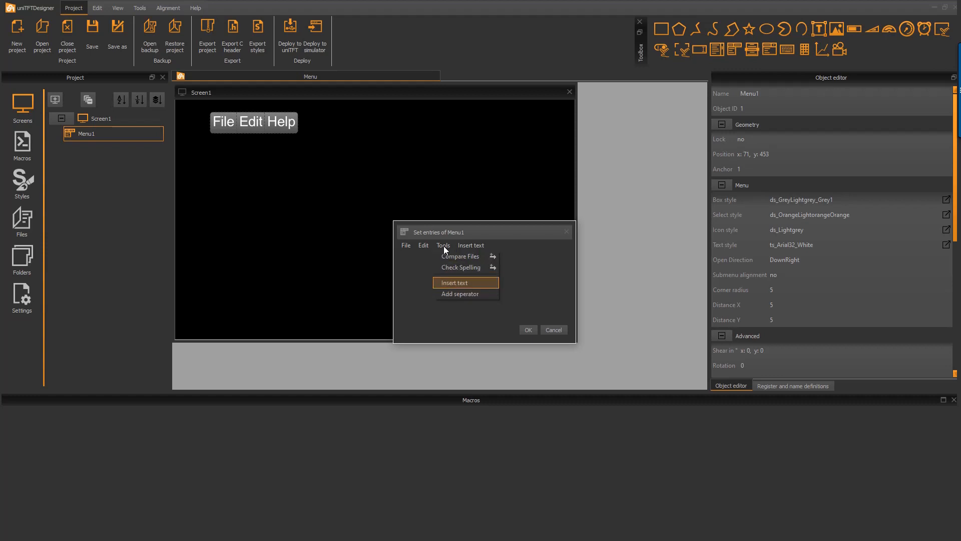
{"action": "type", "text": "External Tools"}
{"action": "key", "text": "Return"}
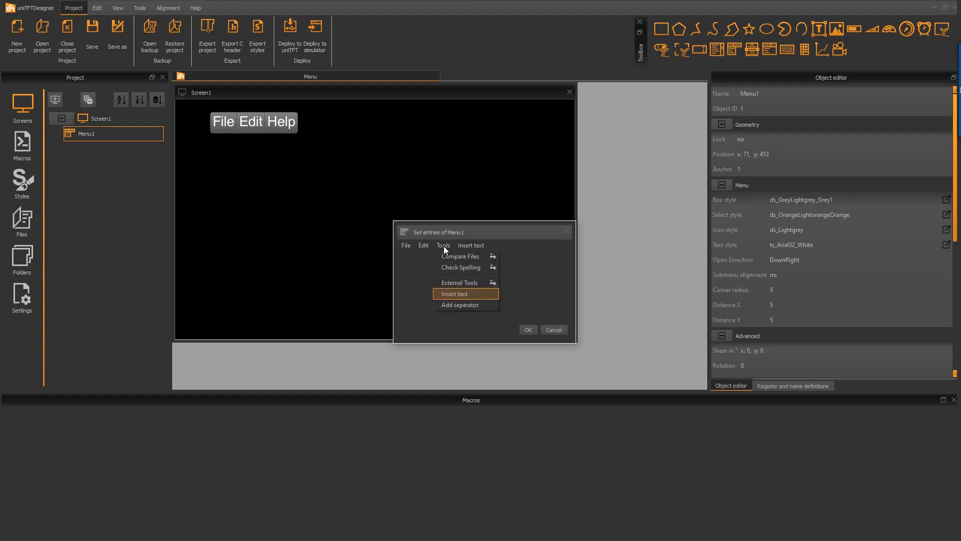
- Give the File menu's Print entry a submenu containing Print, Print Preview and a Page entry
{"action": "left_click", "coordinate": [408, 245]}
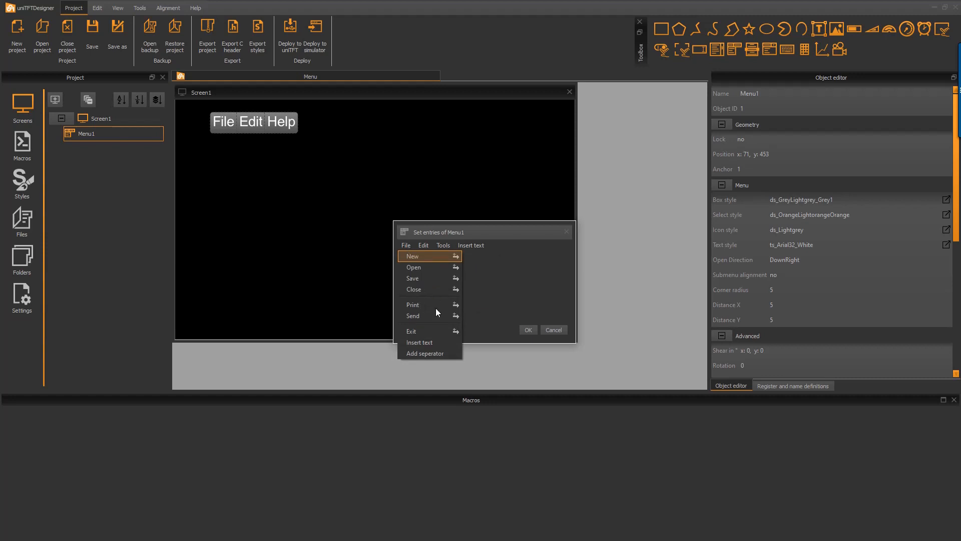
{"action": "left_click", "coordinate": [455, 305]}
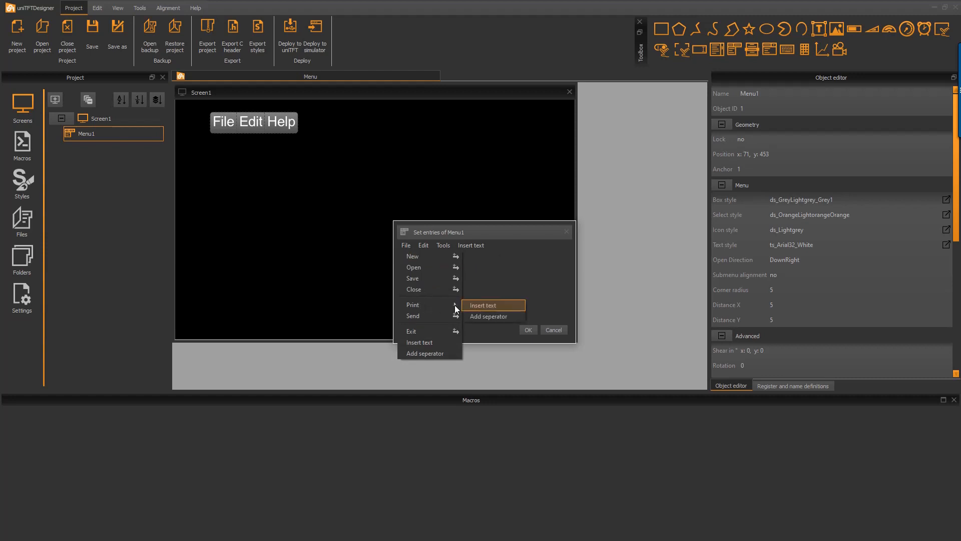
{"action": "left_click", "coordinate": [483, 305]}
{"action": "type", "text": "Print"}
{"action": "key", "text": "Return"}
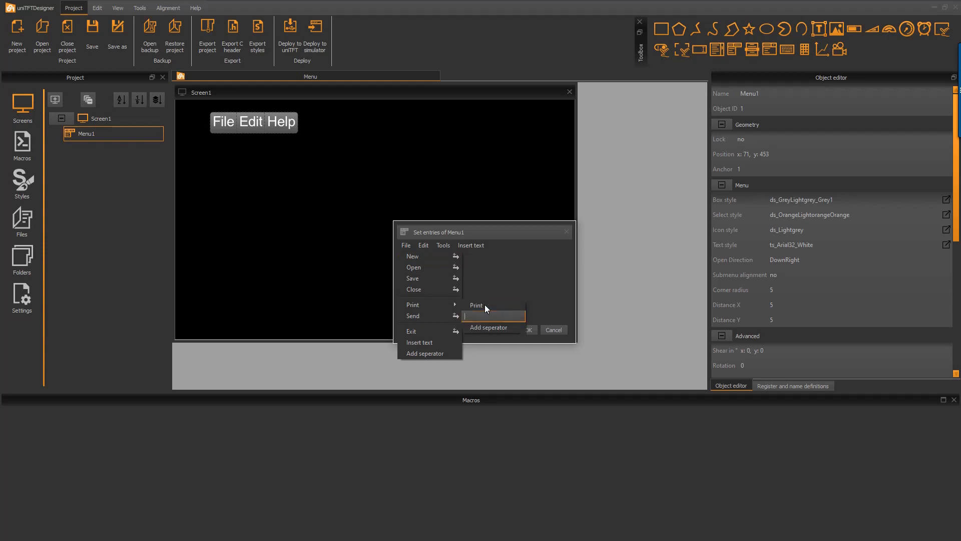
{"action": "type", "text": "Print Preview"}
{"action": "key", "text": "Return"}
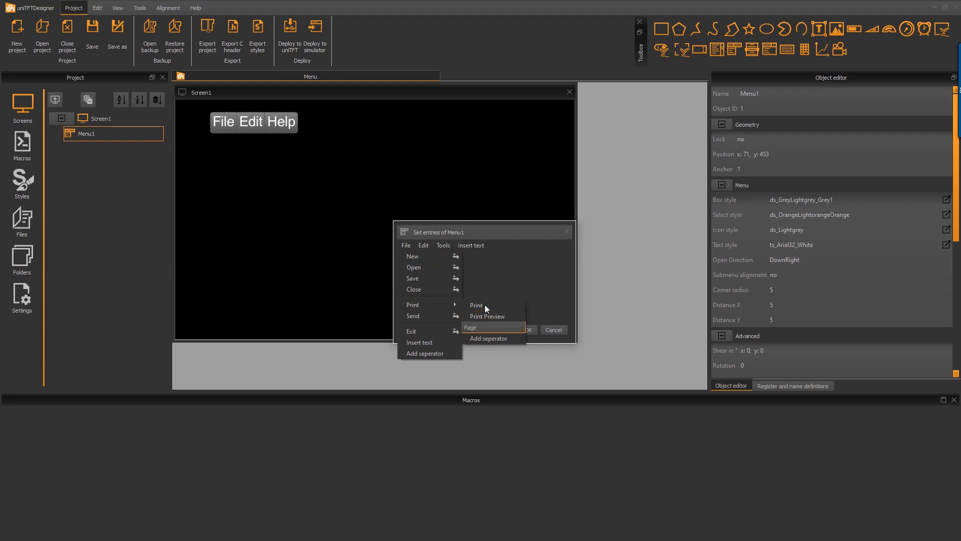
{"action": "left_click", "coordinate": [484, 304]}
- Assign New_File.png from the Icons folder as the icon of the File menu's New entry
{"action": "left_click", "coordinate": [407, 245]}
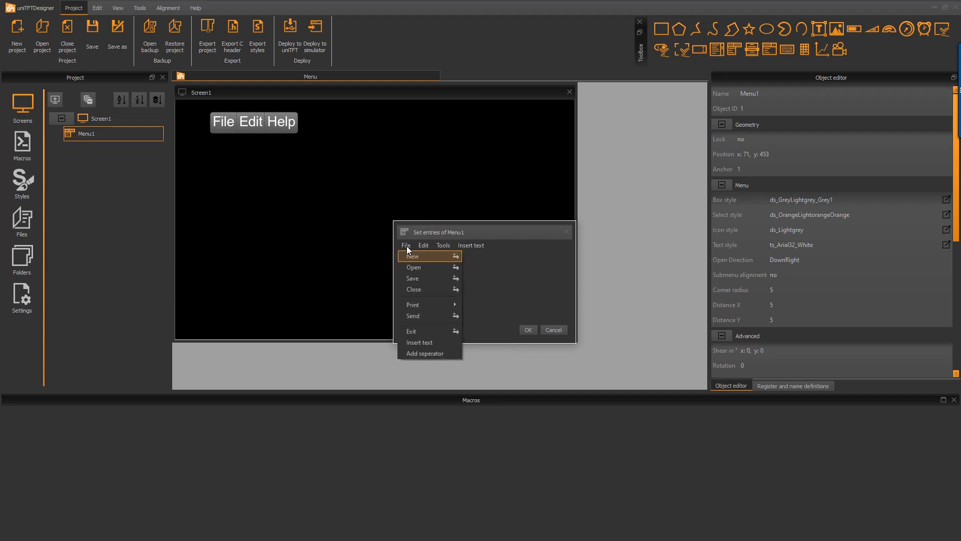
{"action": "right_click", "coordinate": [404, 256]}
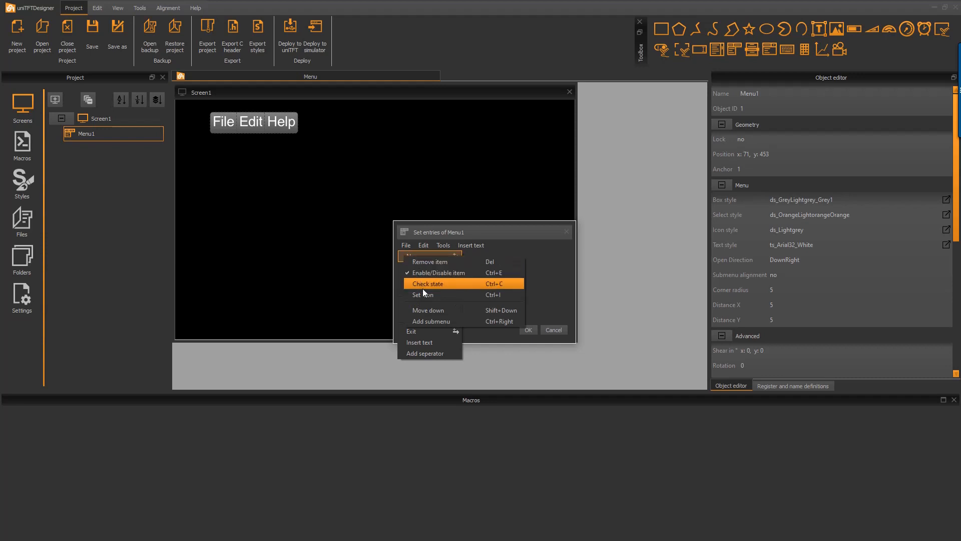
{"action": "left_click", "coordinate": [433, 296]}
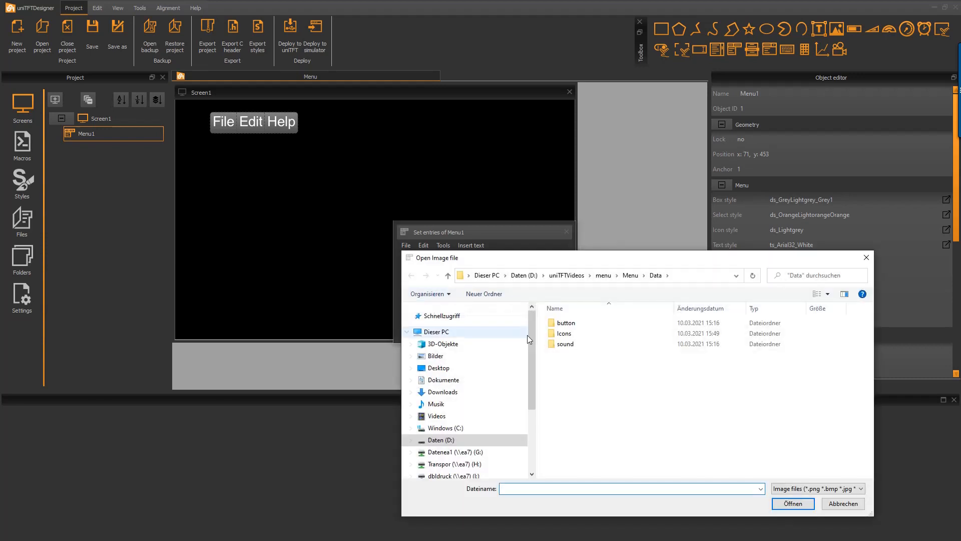
{"action": "double_click", "coordinate": [569, 334]}
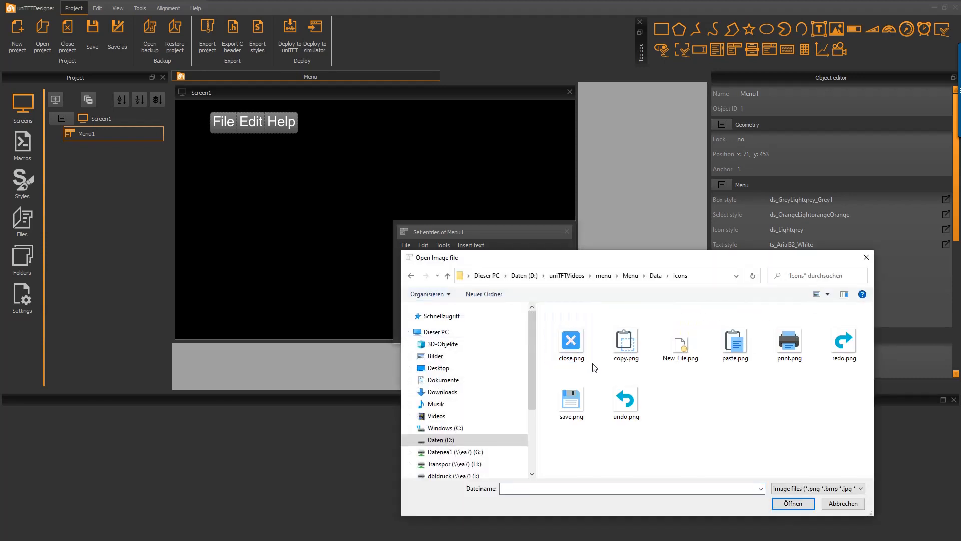
{"action": "left_click", "coordinate": [684, 357]}
{"action": "left_click", "coordinate": [793, 503]}
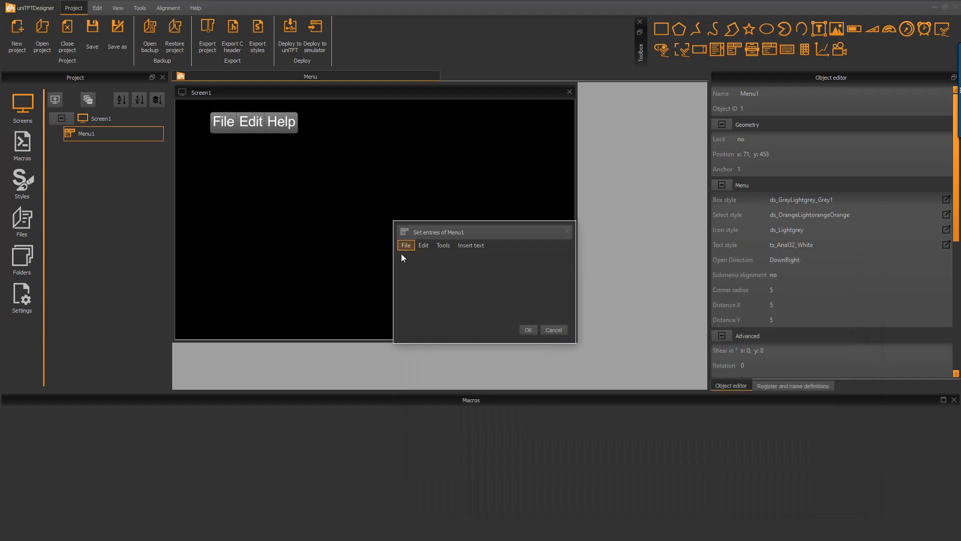
- Assign close.png as the icon of the File menu's Close entry and save.png to its Save entry
{"action": "left_click", "coordinate": [404, 246]}
{"action": "mouse_move", "coordinate": [419, 290]}
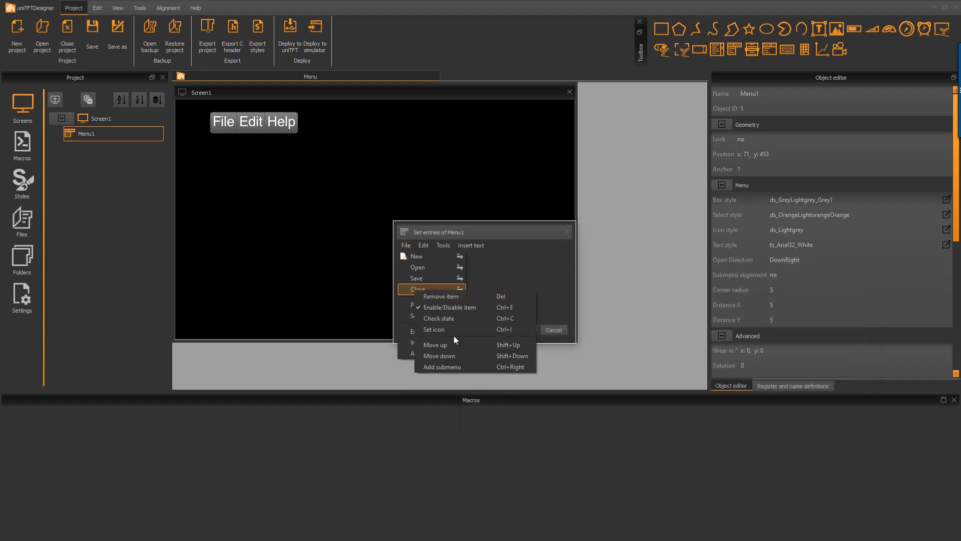
{"action": "left_click", "coordinate": [453, 336]}
{"action": "left_click", "coordinate": [571, 334]}
{"action": "left_click", "coordinate": [793, 503]}
{"action": "left_click", "coordinate": [404, 246]}
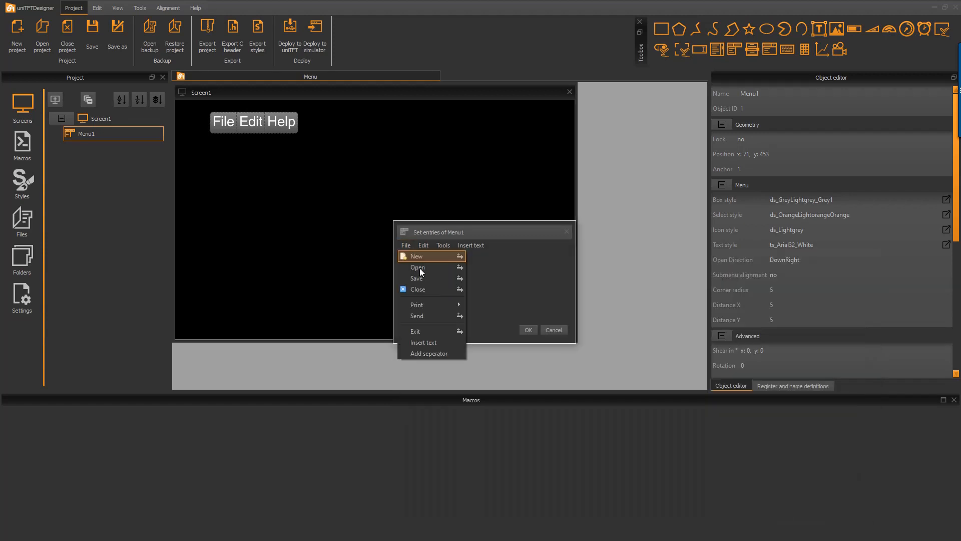
{"action": "left_click", "coordinate": [458, 323]}
{"action": "left_click", "coordinate": [571, 393]}
{"action": "left_click", "coordinate": [793, 503]}
- Assign copy.png as the icon of the Edit menu's Copy entry and paste.png to its Paste entry
{"action": "left_click", "coordinate": [422, 245]}
{"action": "left_click", "coordinate": [459, 329]}
{"action": "left_click", "coordinate": [644, 337]}
{"action": "left_click", "coordinate": [809, 503]}
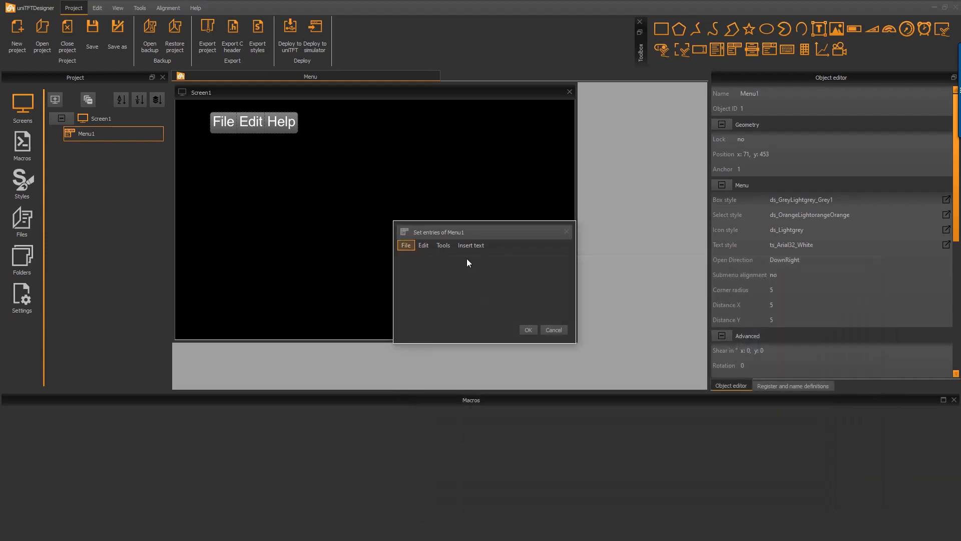
{"action": "left_click", "coordinate": [423, 244]}
{"action": "mouse_move", "coordinate": [425, 307]}
{"action": "left_click", "coordinate": [458, 330]}
{"action": "left_click", "coordinate": [751, 337]}
{"action": "left_click", "coordinate": [809, 503]}
- Set the Check Spelling entry of the Tools menu to the checked state
{"action": "left_click", "coordinate": [443, 246]}
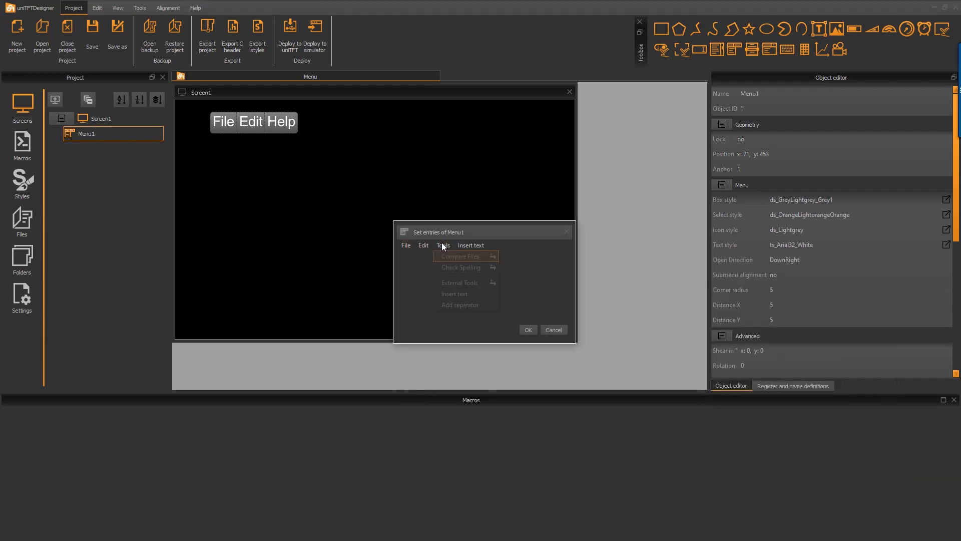
{"action": "right_click", "coordinate": [449, 266]}
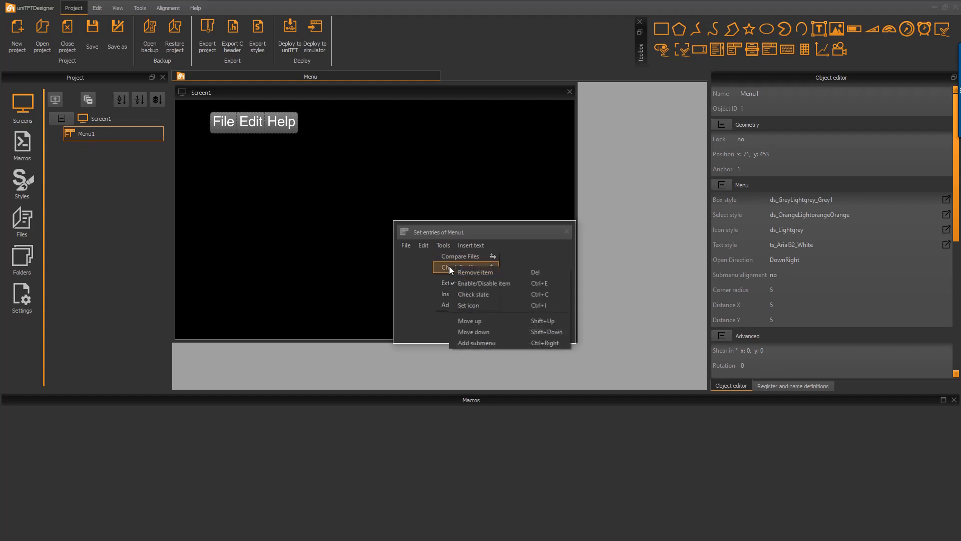
{"action": "left_click", "coordinate": [472, 295]}
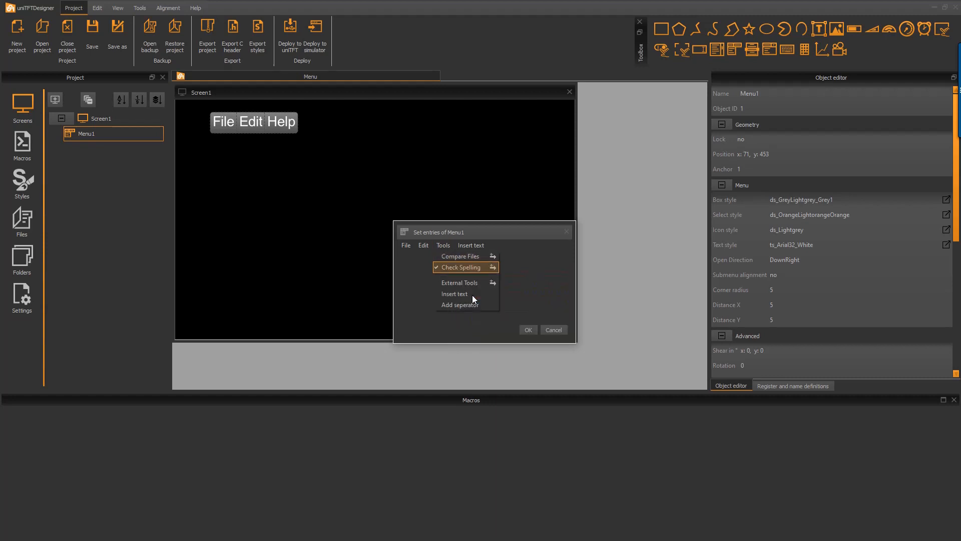
- Disable the External Tools entry in the Tools menu and apply the menu entries to Menu1
{"action": "left_click", "coordinate": [443, 246]}
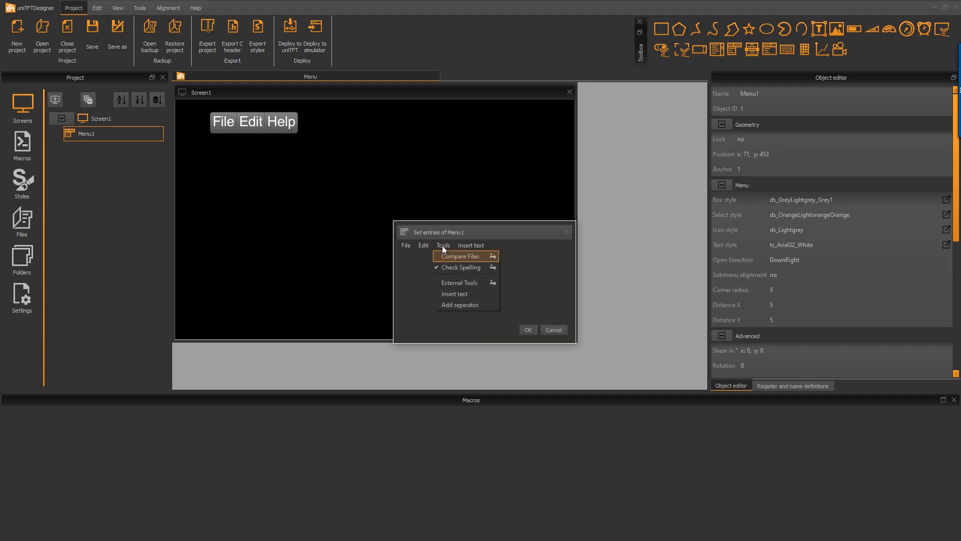
{"action": "right_click", "coordinate": [456, 284]}
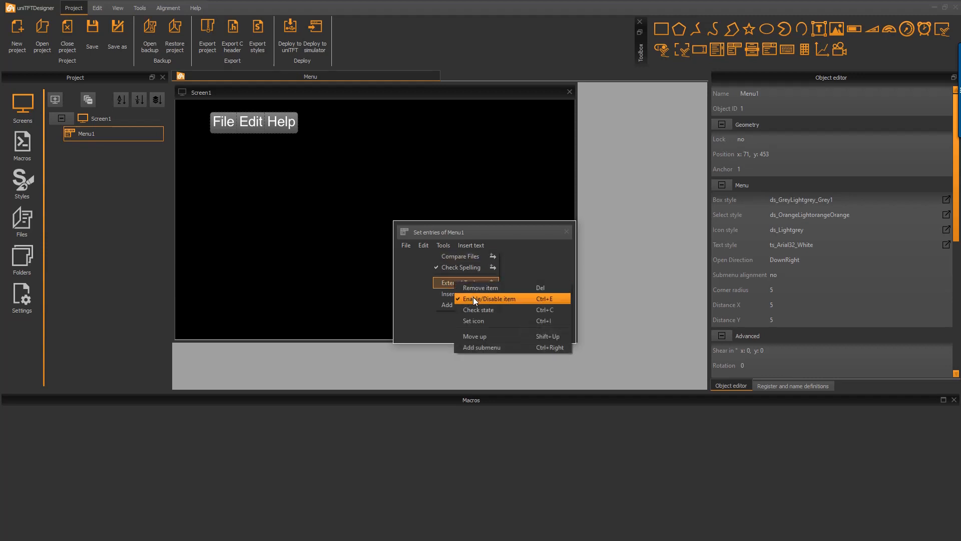
{"action": "left_click", "coordinate": [474, 296]}
{"action": "left_click", "coordinate": [478, 314]}
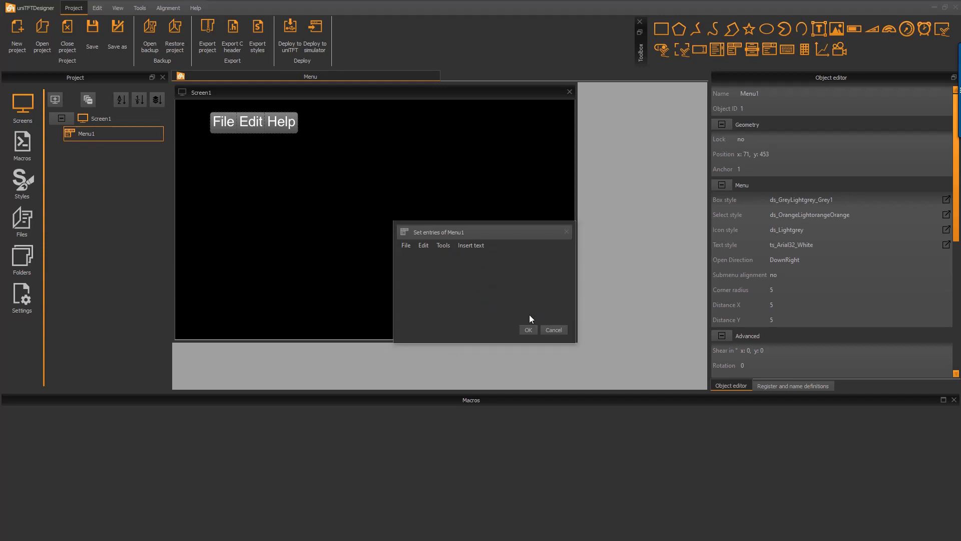
{"action": "left_click", "coordinate": [528, 330]}
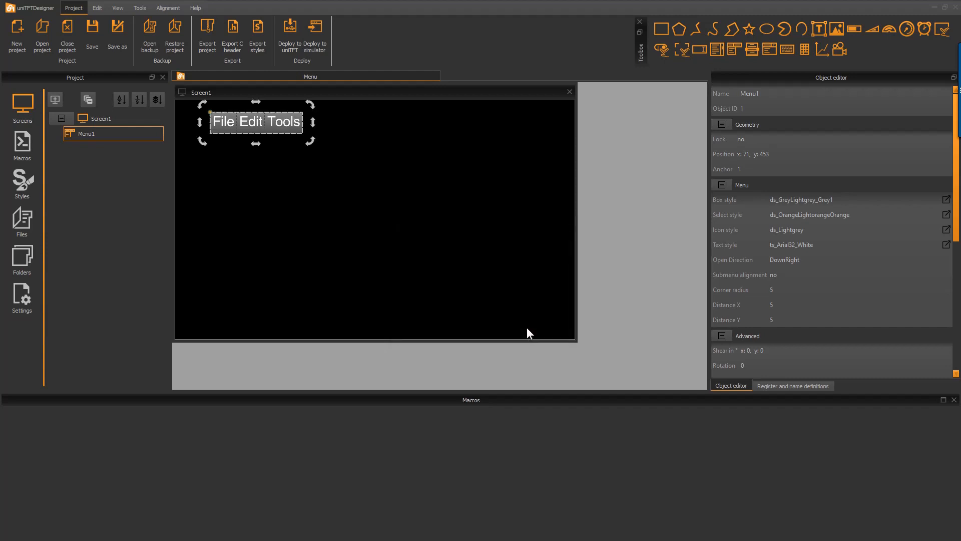
- Save the project, deploy it to the simulator and open the File menu there
{"action": "key", "text": "ctrl+s"}
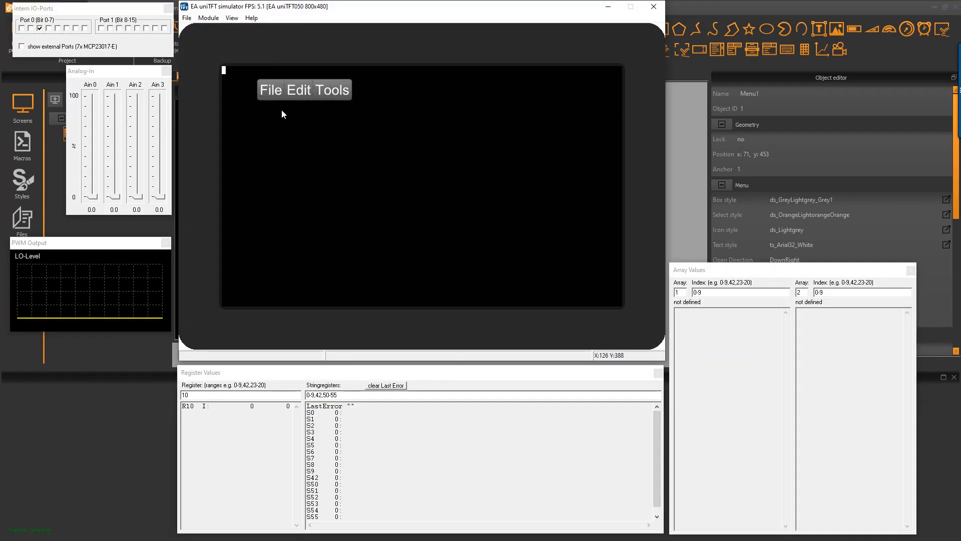
{"action": "left_click", "coordinate": [272, 91]}
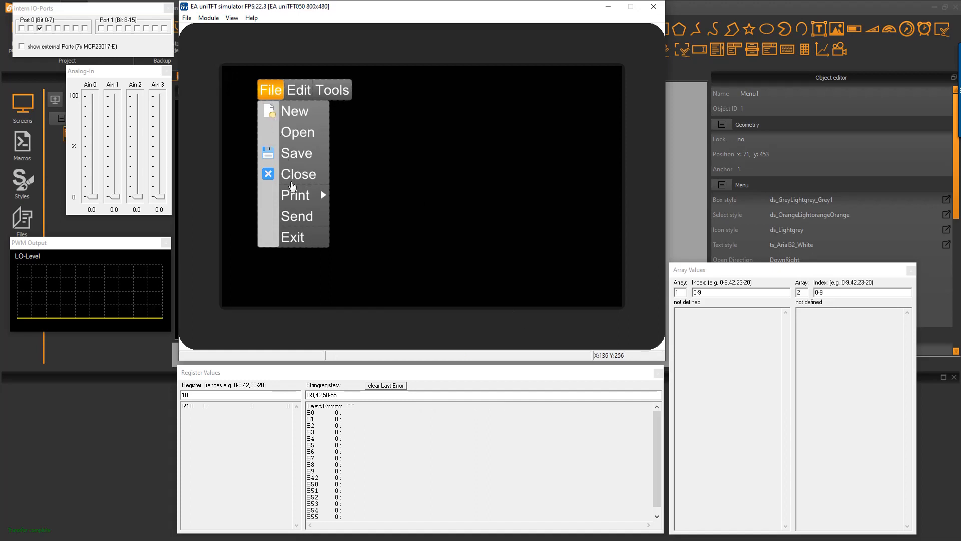
- Open the Edit and Tools menus in the simulator to check their entries, icons and states, and close the simulator
{"action": "left_click", "coordinate": [295, 201]}
{"action": "left_click", "coordinate": [301, 91]}
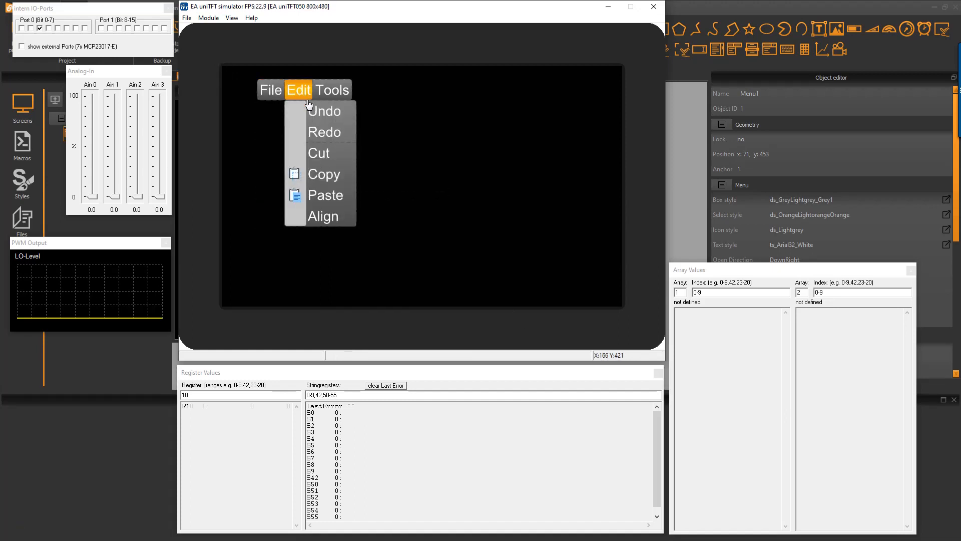
{"action": "left_click", "coordinate": [332, 90]}
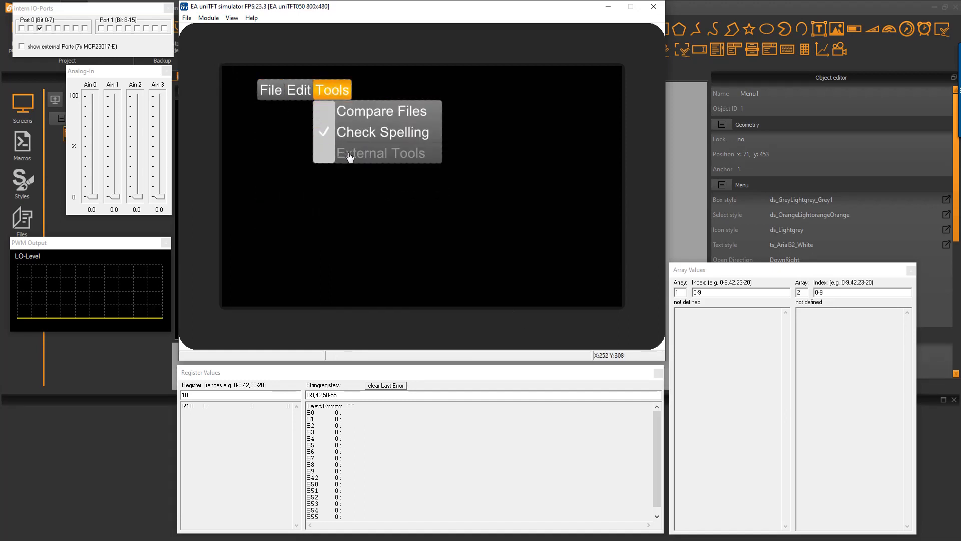
{"action": "left_click", "coordinate": [341, 92]}
{"action": "left_click", "coordinate": [340, 92]}
{"action": "left_click", "coordinate": [343, 109]}
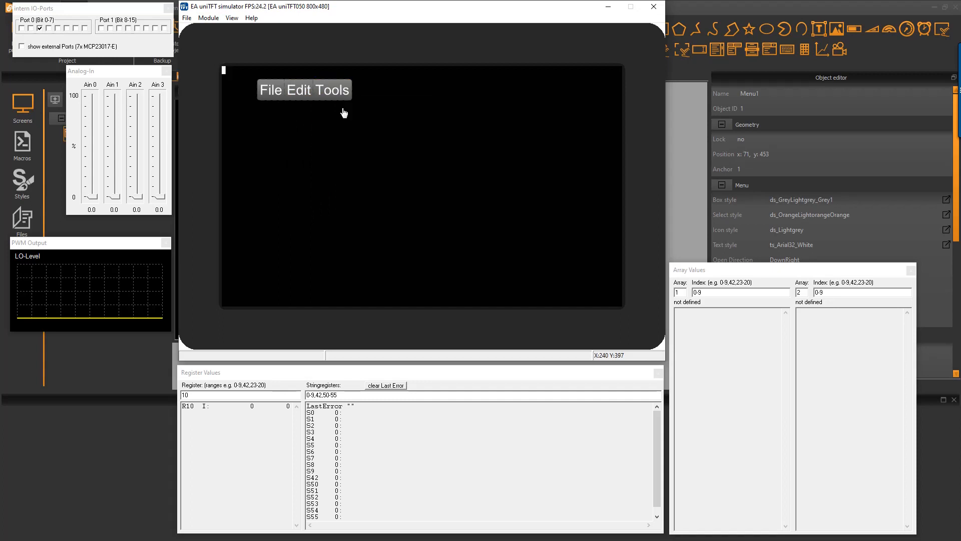
{"action": "left_click", "coordinate": [654, 6]}
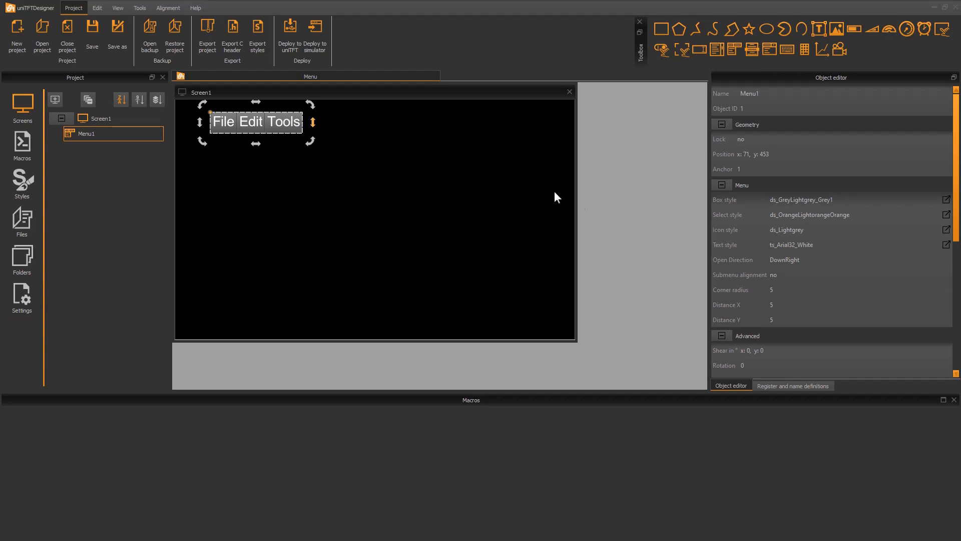
- Set the box style of Menu1 to ds_Orange_Darkorange2
{"action": "left_click", "coordinate": [792, 215]}
{"action": "left_click", "coordinate": [792, 215]}
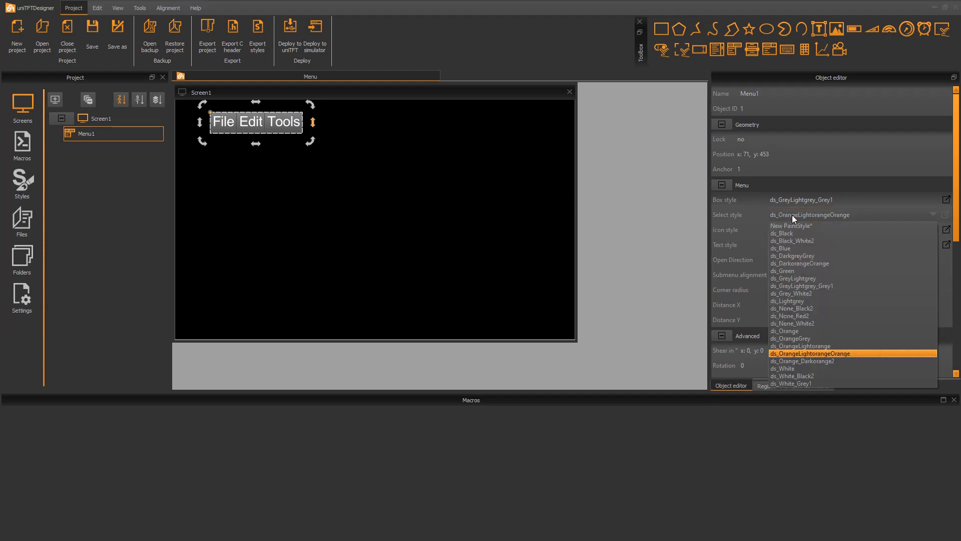
{"action": "left_click", "coordinate": [793, 214]}
{"action": "left_click", "coordinate": [795, 198]}
{"action": "left_click", "coordinate": [795, 198]}
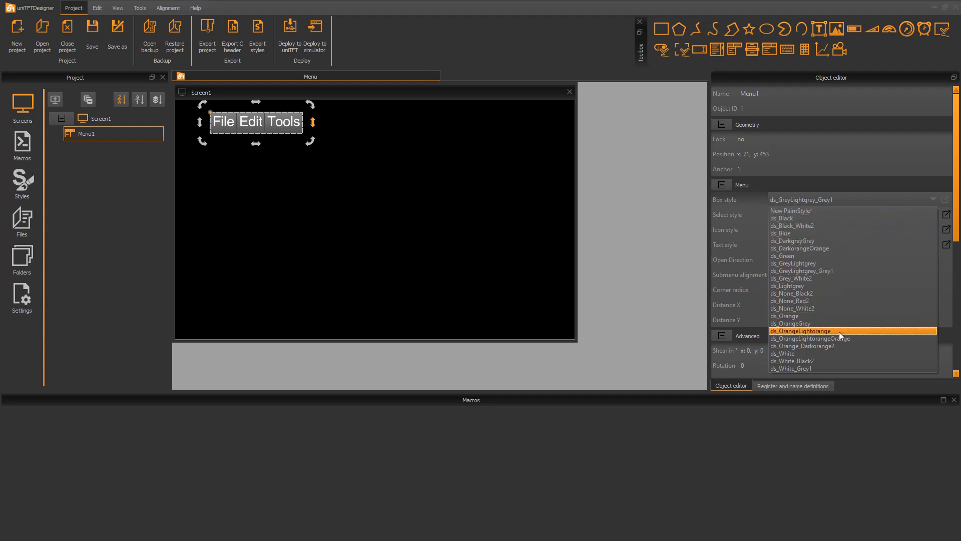
{"action": "left_click", "coordinate": [837, 346]}
- Set Menu1's corner radius to 2 and its Distance X to 10
{"action": "left_click", "coordinate": [776, 290]}
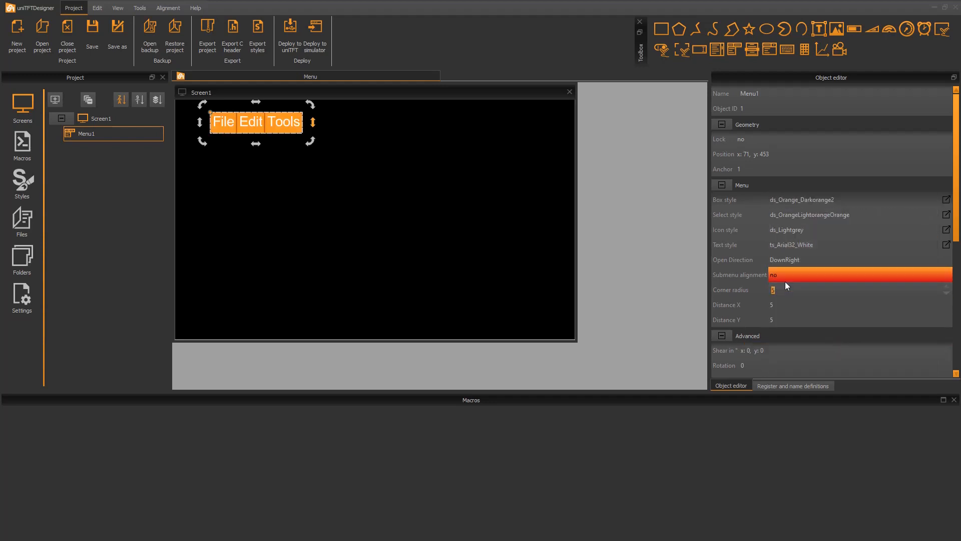
{"action": "type", "text": "2"}
{"action": "left_click", "coordinate": [786, 301]}
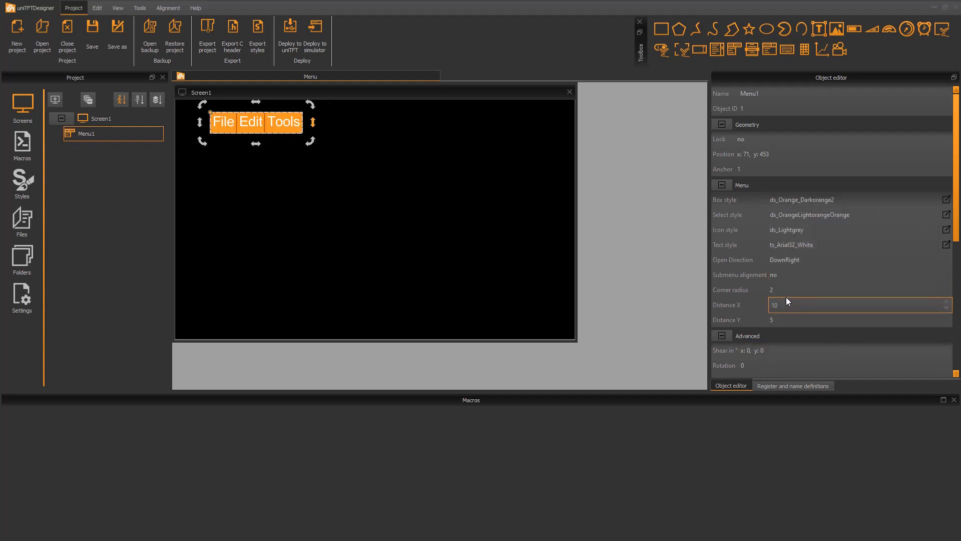
{"action": "type", "text": "10"}
{"action": "key", "text": "Tab"}
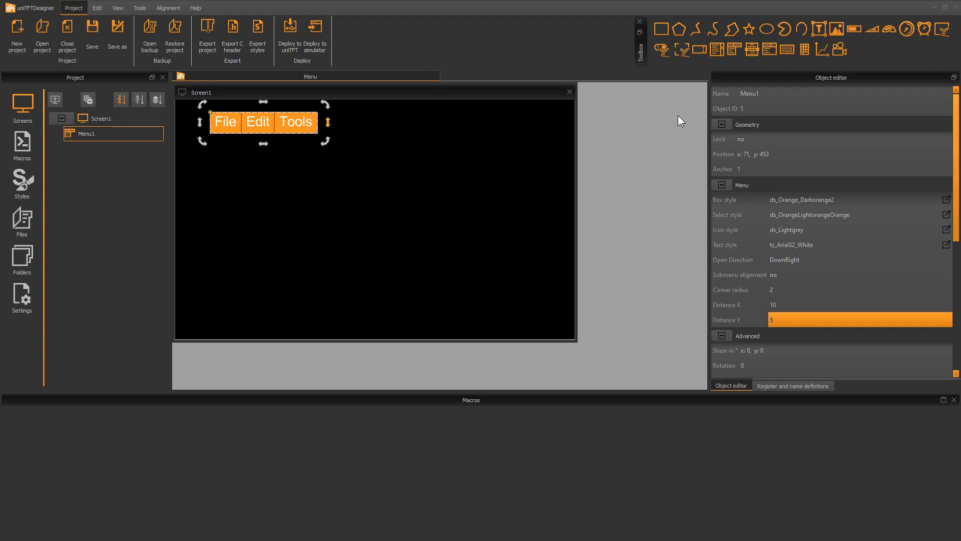
- Place a text object at about x 576, y 162 on Screen1 and set its text type to Autochange
{"action": "left_click_drag", "start_coordinate": [819, 28], "coordinate": [470, 273]}
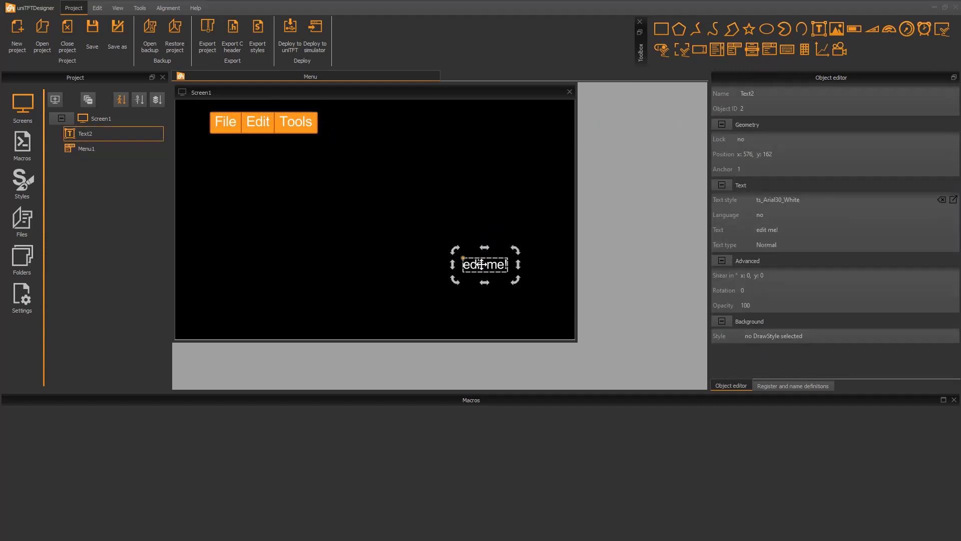
{"action": "left_click", "coordinate": [771, 245]}
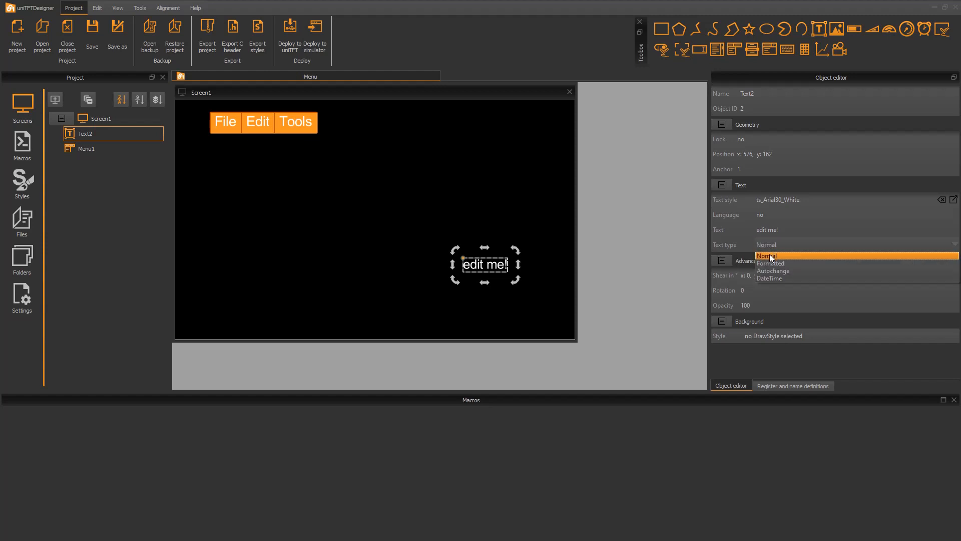
{"action": "left_click", "coordinate": [771, 270]}
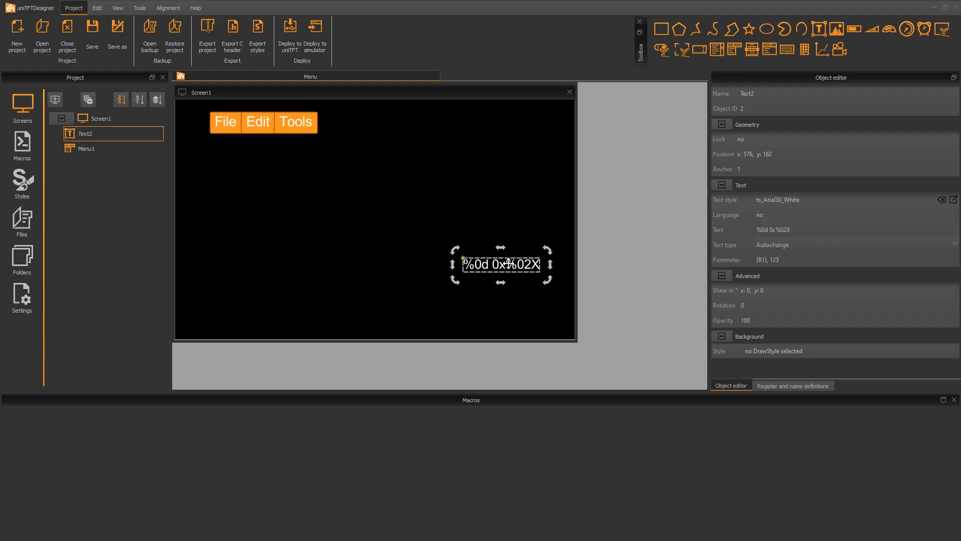
- Set the new text's format string to "Root menu: %1d" with the parameter (R0)
{"action": "double_click", "coordinate": [509, 263]}
{"action": "left_click_drag", "start_coordinate": [460, 182], "coordinate": [399, 180]}
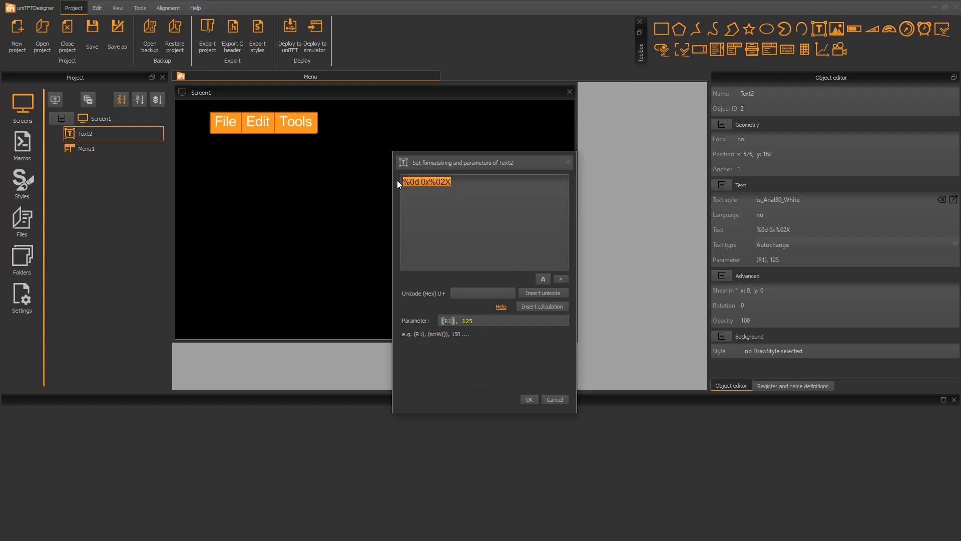
{"action": "type", "text": "Root "}
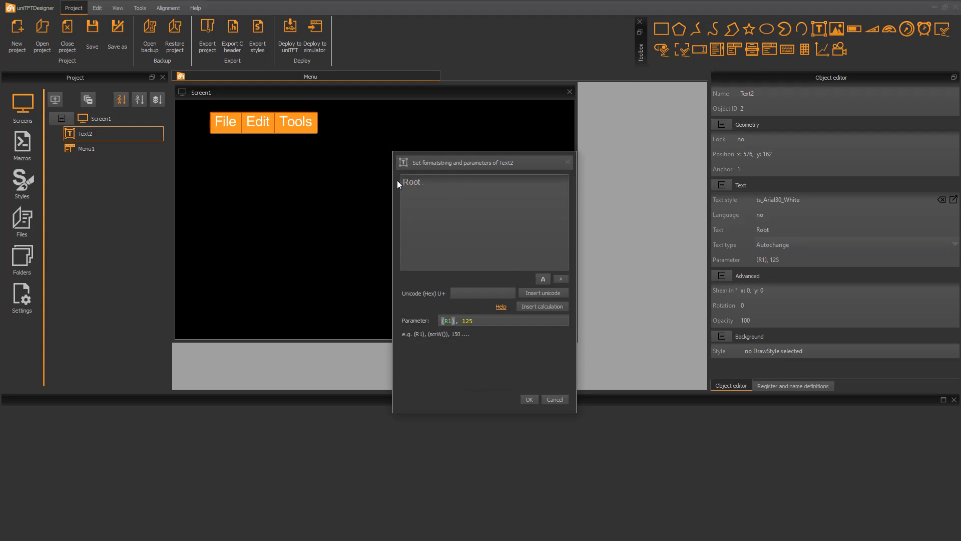
{"action": "type", "text": "menu: %1d"}
{"action": "left_click_drag", "start_coordinate": [474, 320], "coordinate": [450, 321]}
{"action": "type", "text": "0)"}
{"action": "left_click", "coordinate": [529, 399]}
- Duplicate the "Root menu: %1d" text twice and stack the copies below the original
{"action": "left_click", "coordinate": [490, 267]}
{"action": "key", "text": "ctrl+c"}
{"action": "key", "text": "ctrl+v"}
{"action": "left_click_drag", "start_coordinate": [496, 272], "coordinate": [486, 312]}
{"action": "key", "text": "ctrl+v"}
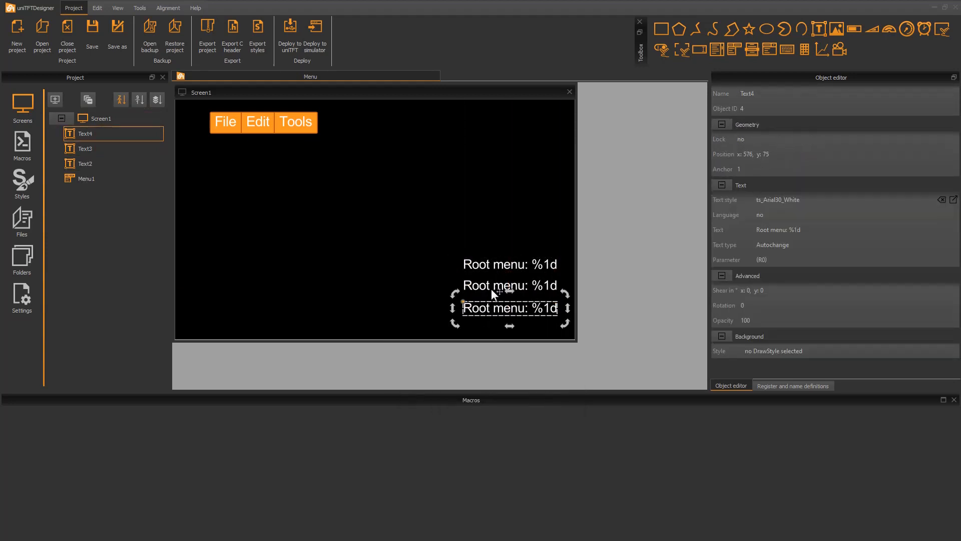
- Change the middle text to "Menu: %1d" and the lowest text to "Submenu: %1d"
{"action": "double_click", "coordinate": [491, 289]}
{"action": "type", "text": "Menu:"}
{"action": "left_click_drag", "start_coordinate": [437, 183], "coordinate": [398, 185]}
{"action": "left_click", "coordinate": [530, 400]}
{"action": "double_click", "coordinate": [483, 316]}
{"action": "type", "text": "Submenu:"}
{"action": "left_click", "coordinate": [531, 401]}
- Align the right edges of the Root menu, Menu and Submenu texts
{"action": "left_click_drag", "start_coordinate": [418, 238], "coordinate": [557, 315]}
{"action": "left_click", "coordinate": [168, 8]}
{"action": "left_click", "coordinate": [71, 26]}
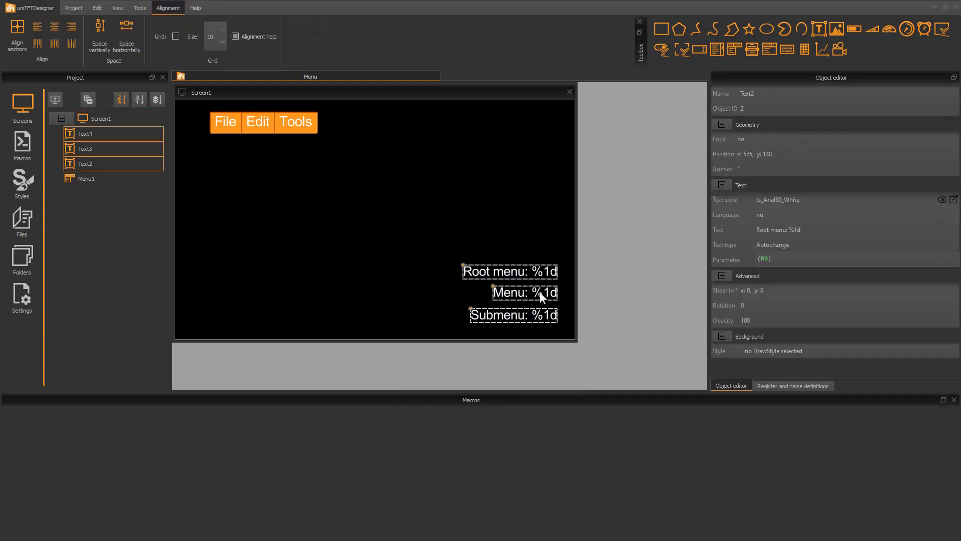
{"action": "left_click", "coordinate": [528, 282]}
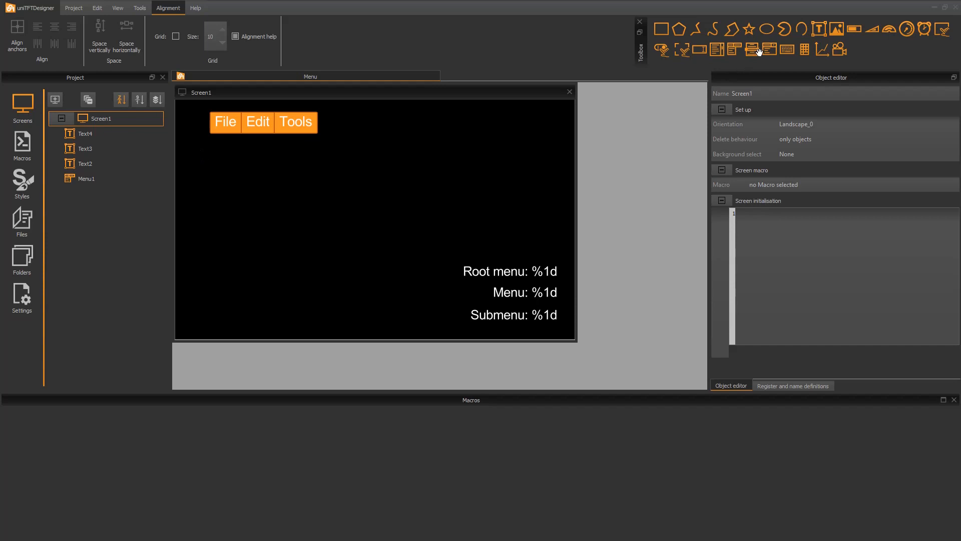
- Place another text object at about x 81, y 128 on Screen1 and set its text to "---"
{"action": "left_click_drag", "start_coordinate": [819, 29], "coordinate": [284, 294]}
{"action": "left_click_drag", "start_coordinate": [226, 290], "coordinate": [226, 289]}
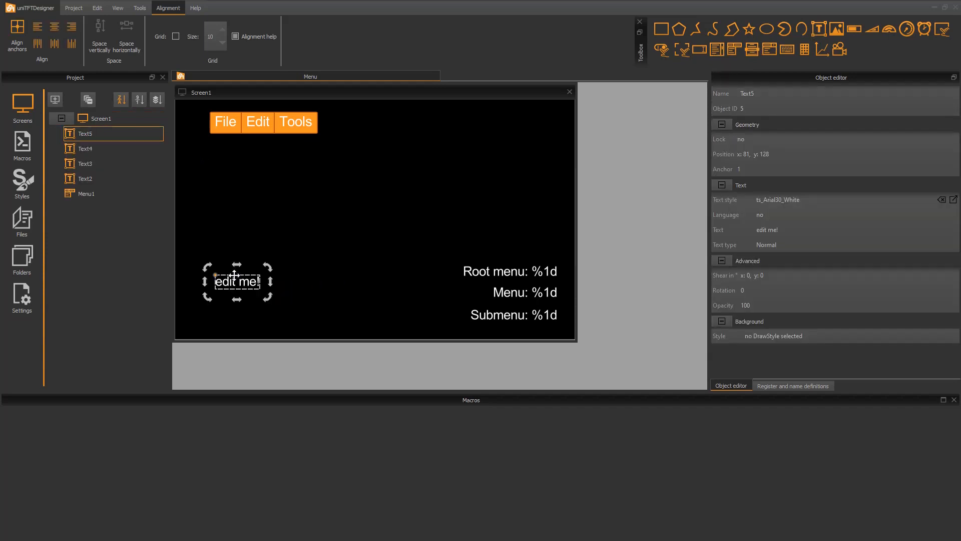
{"action": "type", "text": "---"}
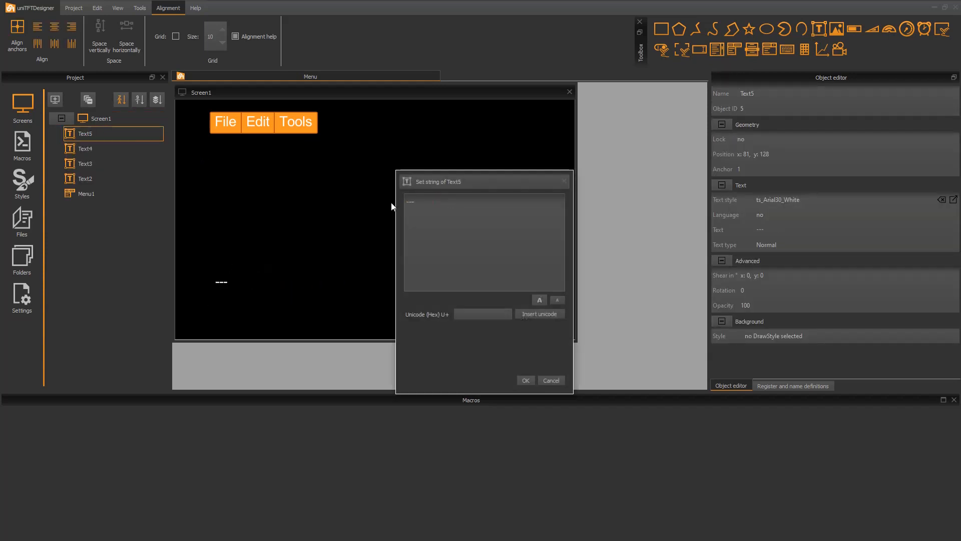
{"action": "left_click", "coordinate": [526, 381]}
- Rename the "---" text object to lb_menu and the Root menu text object to lb_root
{"action": "double_click", "coordinate": [98, 133]}
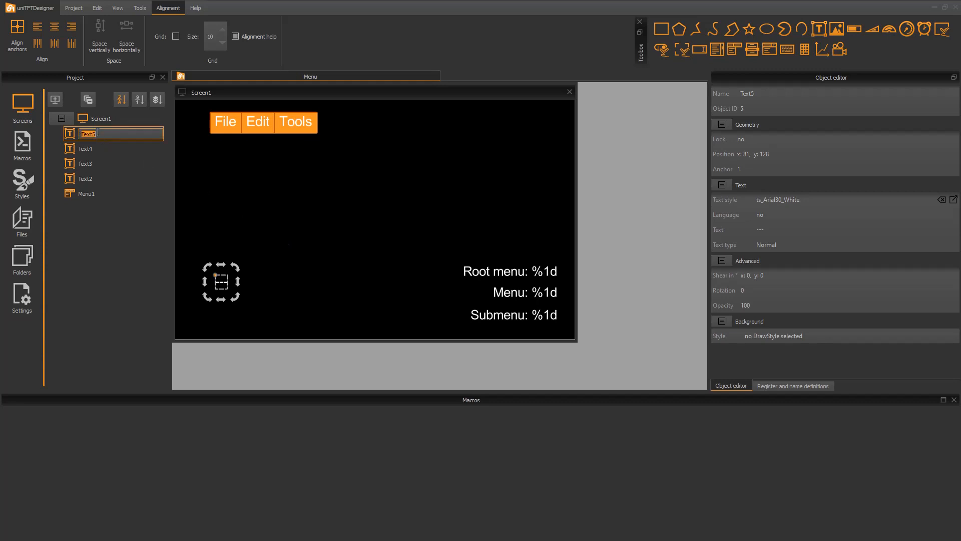
{"action": "type", "text": "lb_menu"}
{"action": "double_click", "coordinate": [86, 178]}
{"action": "type", "text": "lb_root"}
- Rename the "---" text object to lb_menuStr and the "Menu: %1d" text object to lb_menu
{"action": "double_click", "coordinate": [95, 164]}
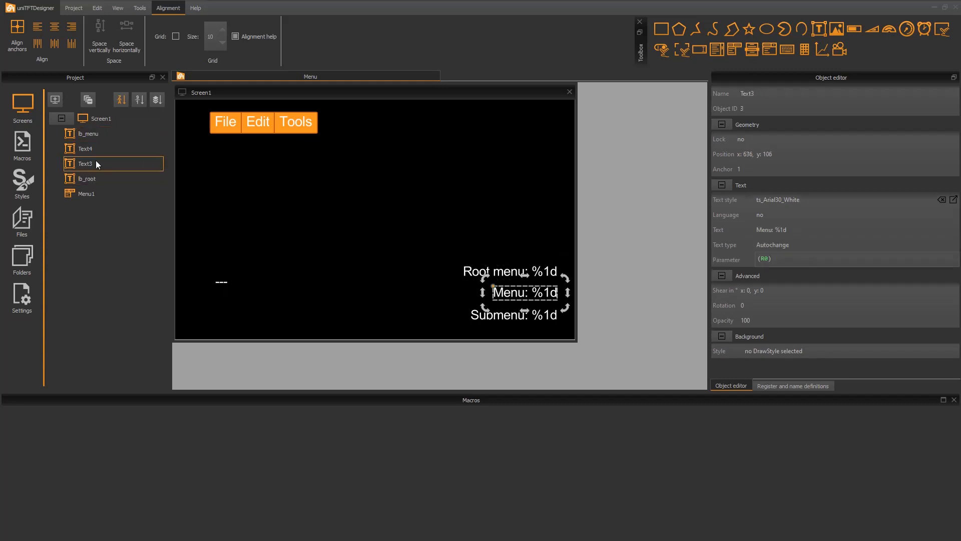
{"action": "type", "text": "lb_men"}
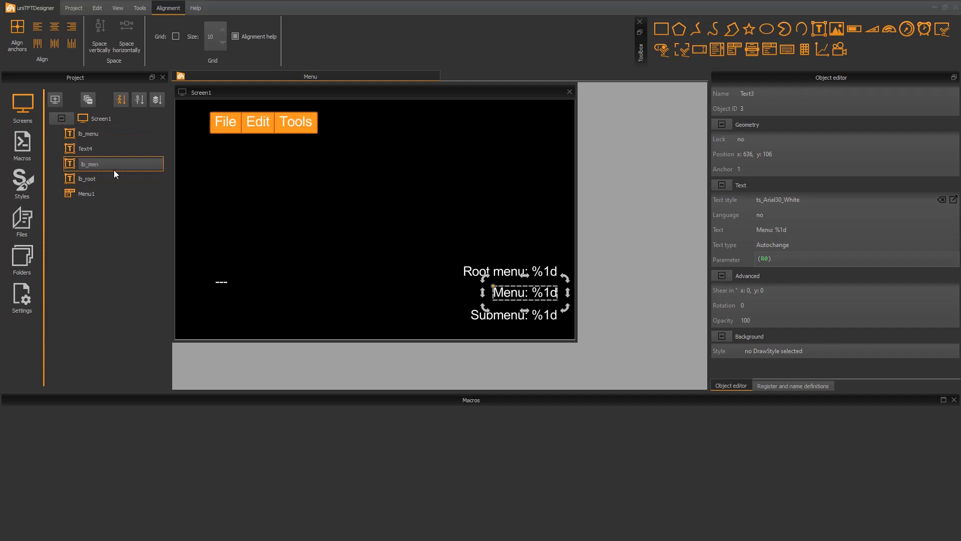
{"action": "key", "text": "Return"}
{"action": "double_click", "coordinate": [108, 134]}
{"action": "left_click", "coordinate": [108, 134]}
{"action": "type", "text": "Str"}
{"action": "key", "text": "Return"}
{"action": "left_click", "coordinate": [86, 164]}
- Rename the Submenu text object to lb_submenu and the Menu1 object to men_main
{"action": "left_click", "coordinate": [92, 148]}
{"action": "left_click", "coordinate": [91, 148]}
{"action": "type", "text": "lb_submenu"}
{"action": "key", "text": "Return"}
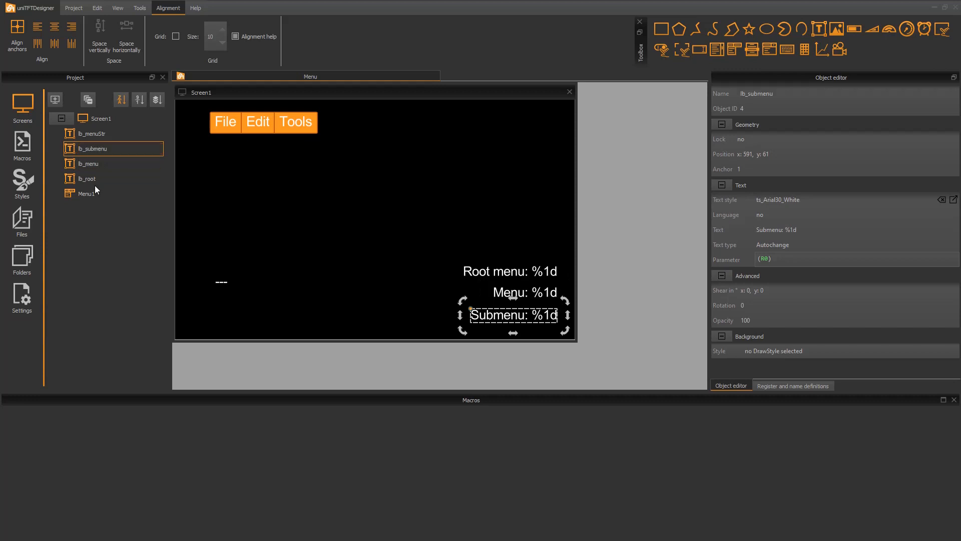
{"action": "double_click", "coordinate": [103, 193]}
{"action": "type", "text": "men_main"}
{"action": "key", "text": "Return"}
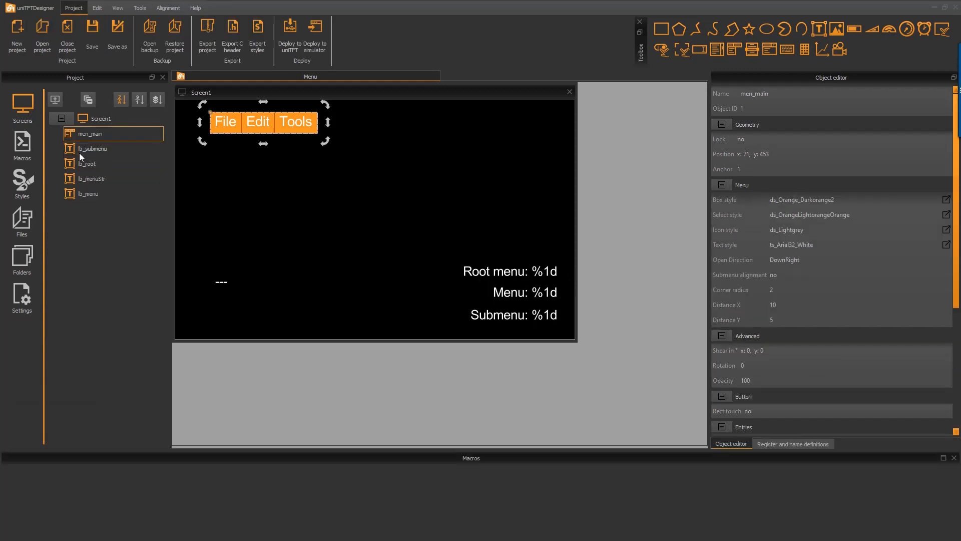
- Create a new macro named TM_ShowID and enlarge the macro editing area
{"action": "left_click", "coordinate": [23, 142]}
{"action": "left_click", "coordinate": [55, 100]}
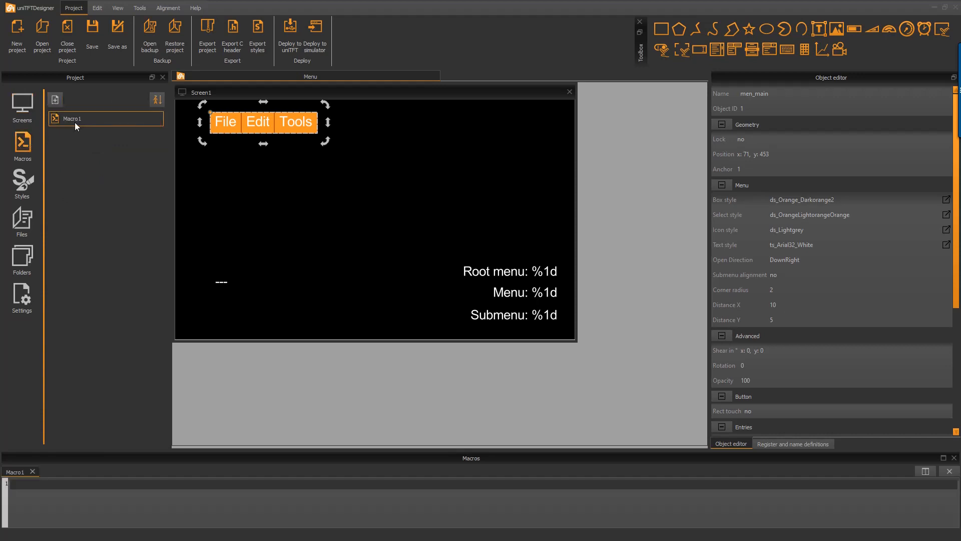
{"action": "type", "text": "TM_ShowID"}
{"action": "key", "text": "Return"}
{"action": "left_click_drag", "start_coordinate": [132, 449], "coordinate": [143, 393]}
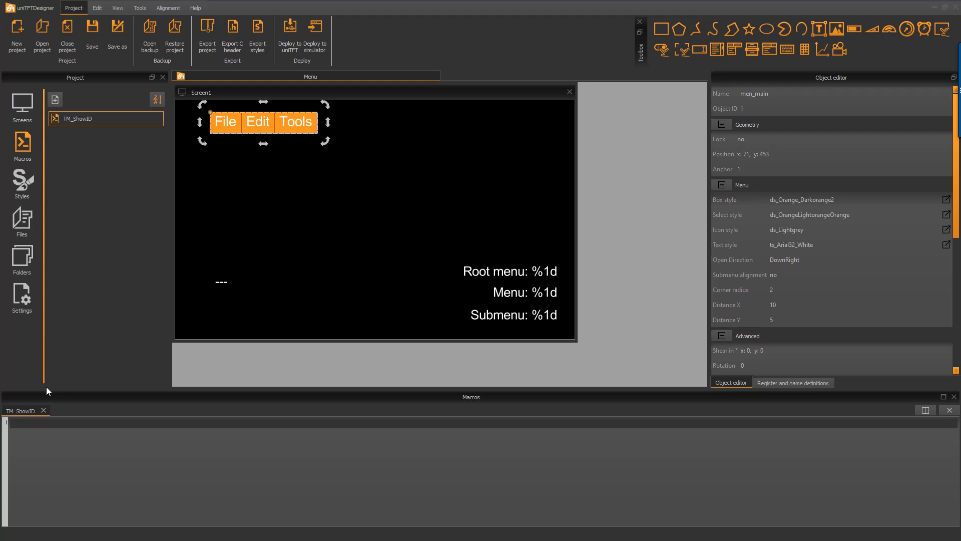
- Write the line #VSO 0, men_main in the TM_ShowID macro
{"action": "type", "text": "#VSO"}
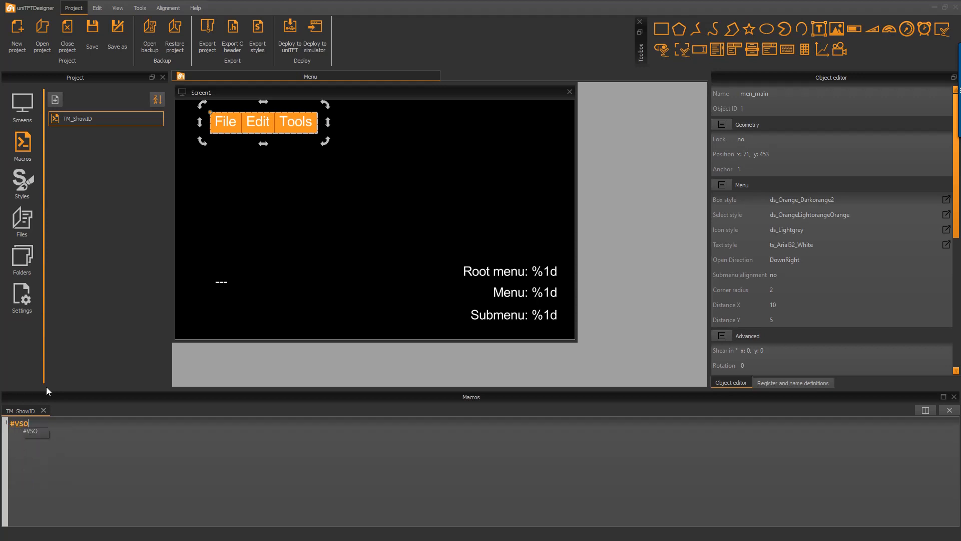
{"action": "type", "text": " 0,"}
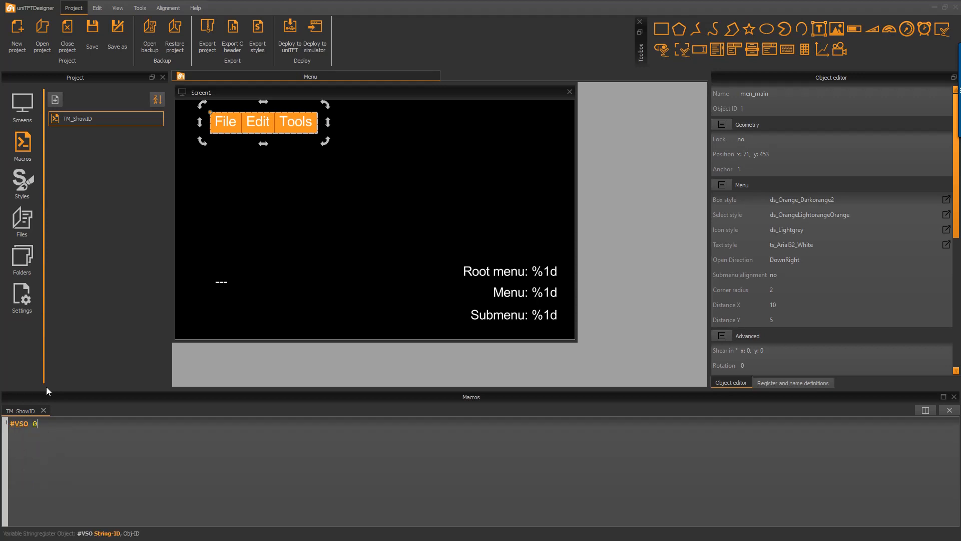
{"action": "key", "text": "Down"}
{"action": "key", "text": "Down"}
{"action": "key", "text": "Down"}
{"action": "key", "text": "Down"}
{"action": "key", "text": "Down"}
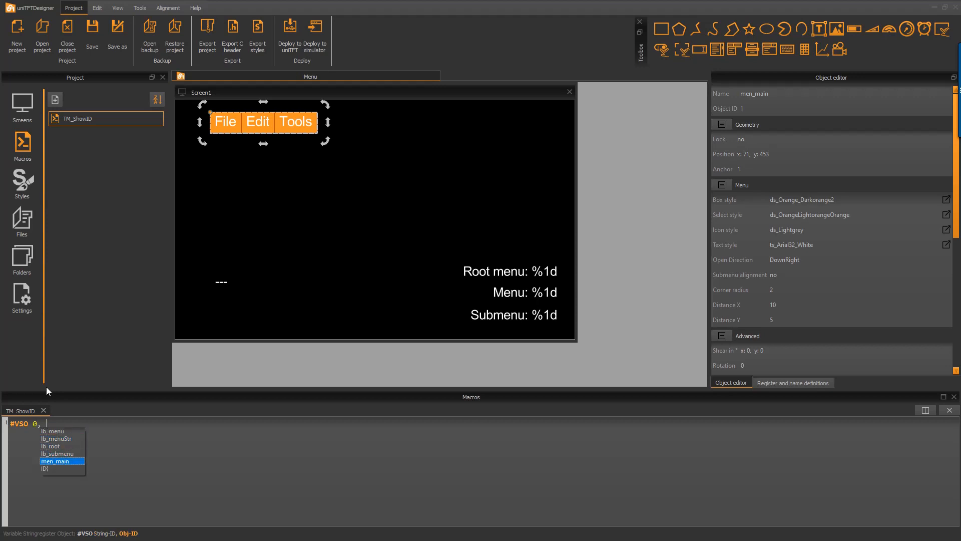
{"action": "key", "text": "Return"}
{"action": "key", "text": "Return"}
- Add the line #SSC lb_menuStr, S0 to the TM_ShowID macro
{"action": "type", "text": "#SSC"}
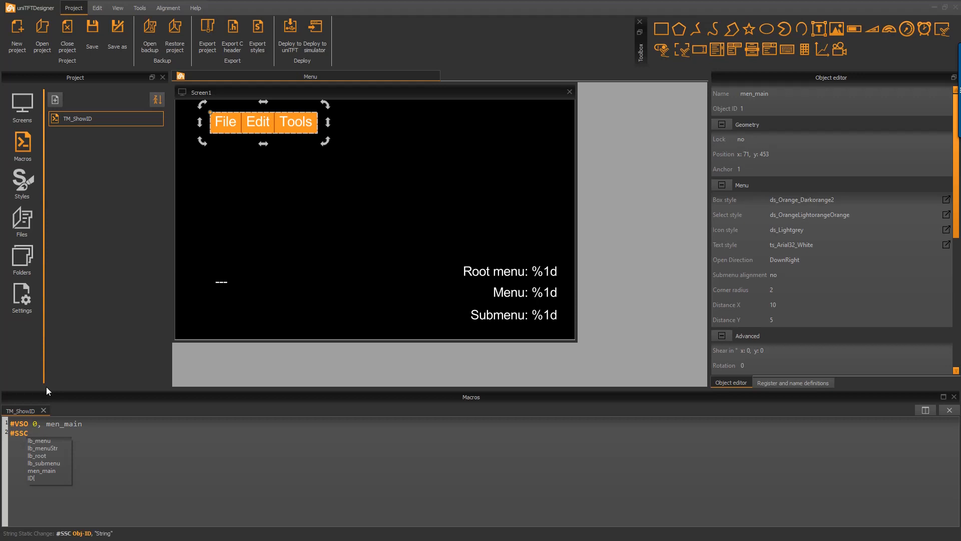
{"action": "key", "text": "Down"}
{"action": "key", "text": "Down"}
{"action": "key", "text": "Return"}
{"action": "type", "text": ", "}
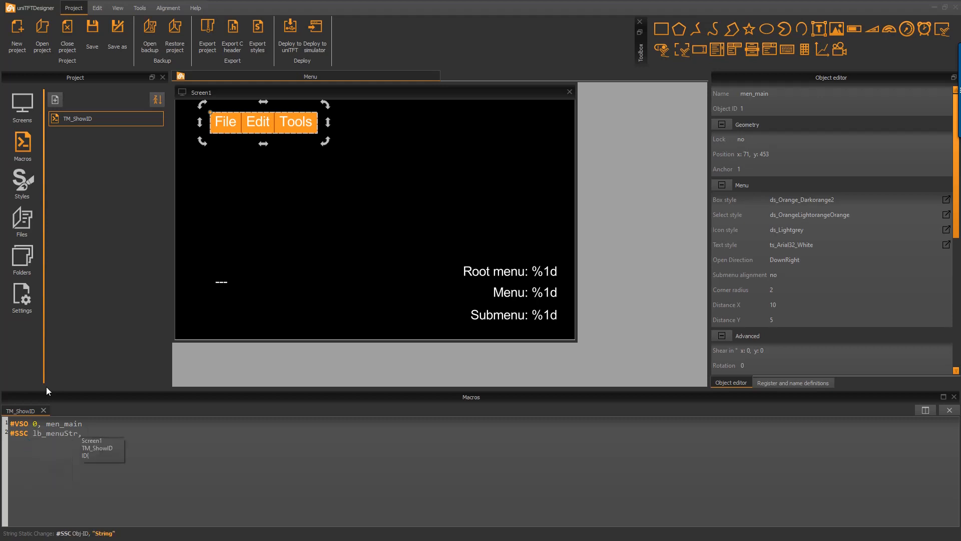
{"action": "type", "text": "S0"}
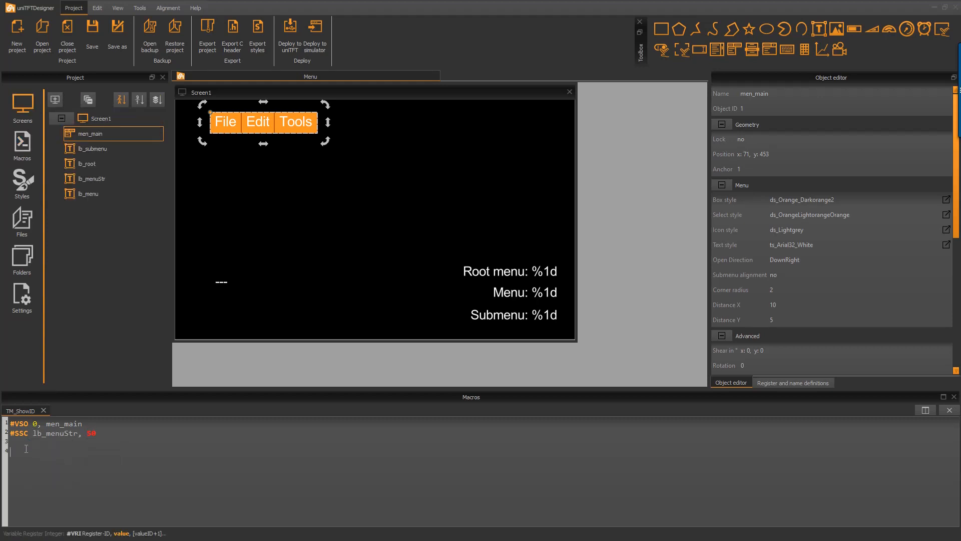
- Begin the line #VRI 0, (menR( in the TM_ShowID macro to read the menu item's root ID
{"action": "type", "text": "#"}
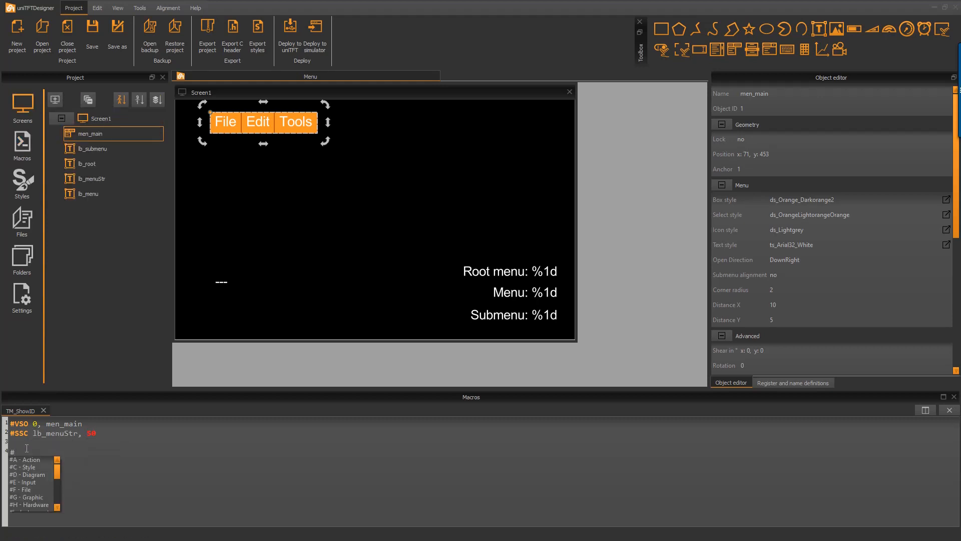
{"action": "type", "text": "VRI 0,"}
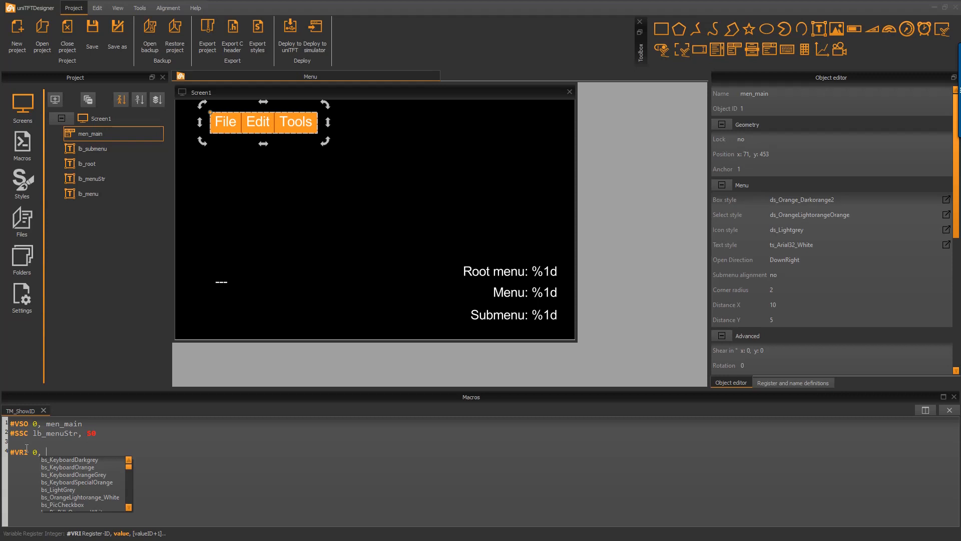
{"action": "type", "text": "("}
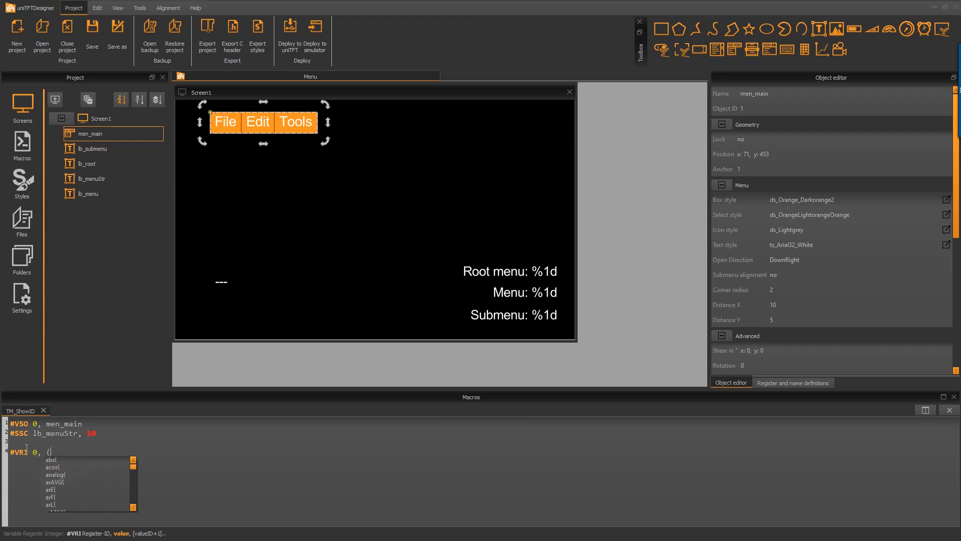
{"action": "type", "text": "me"}
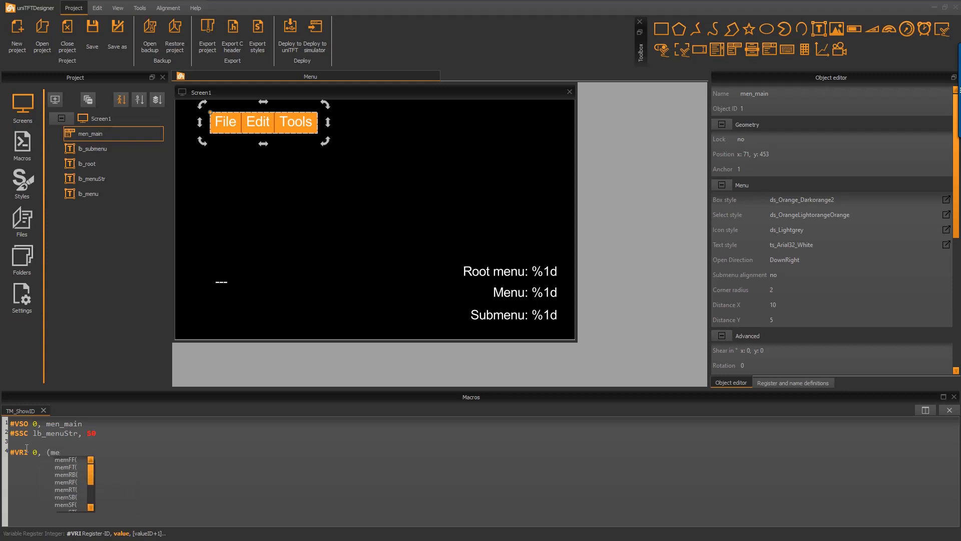
{"action": "type", "text": "n"}
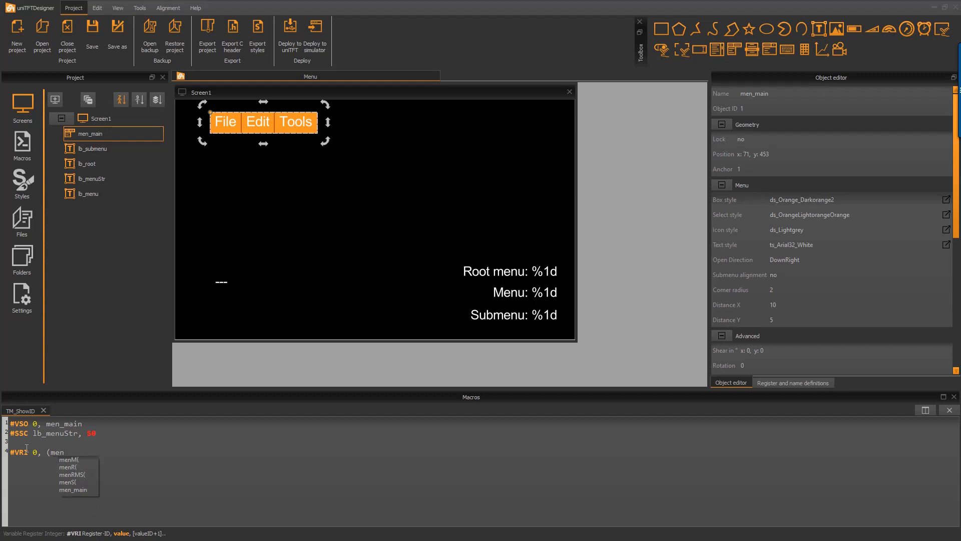
{"action": "key", "text": "Down"}
{"action": "key", "text": "Down"}
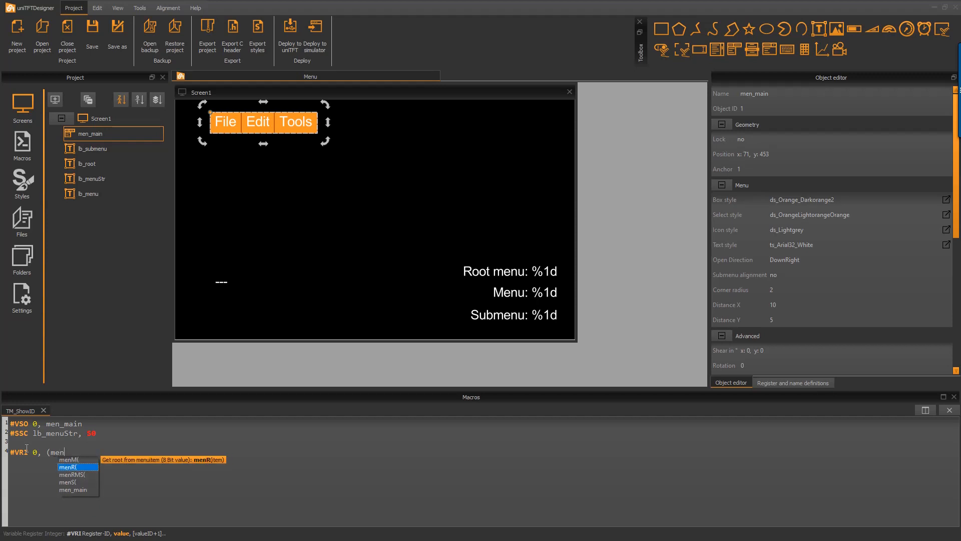
{"action": "key", "text": "Return"}
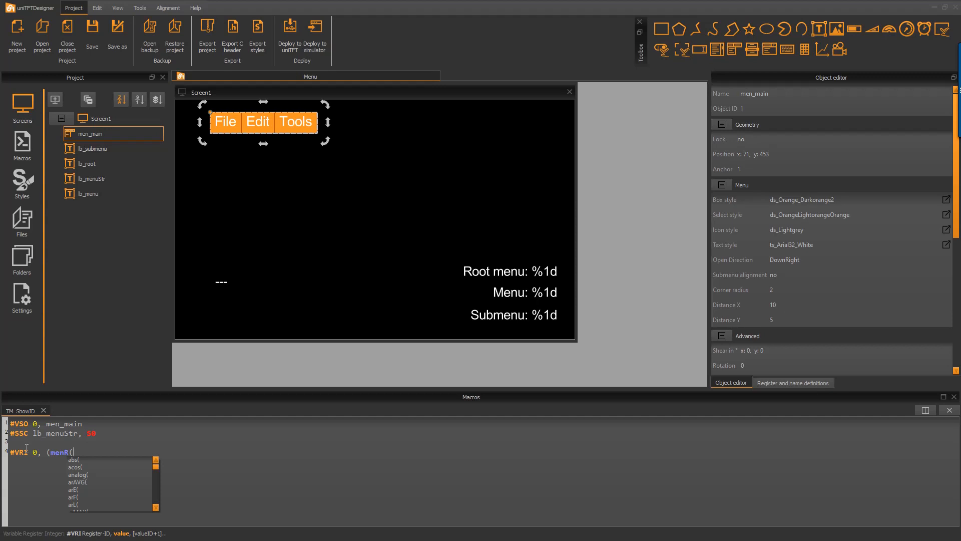
- Complete the #VRI 0 line with objML(men_main)) as the argument of menR
{"action": "type", "text": "objM"}
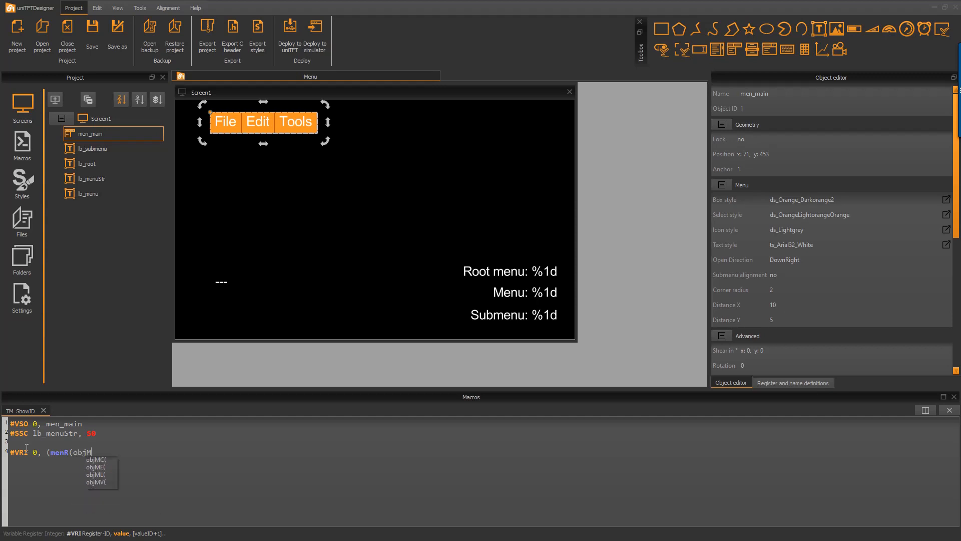
{"action": "key", "text": "Up"}
{"action": "key", "text": "Up"}
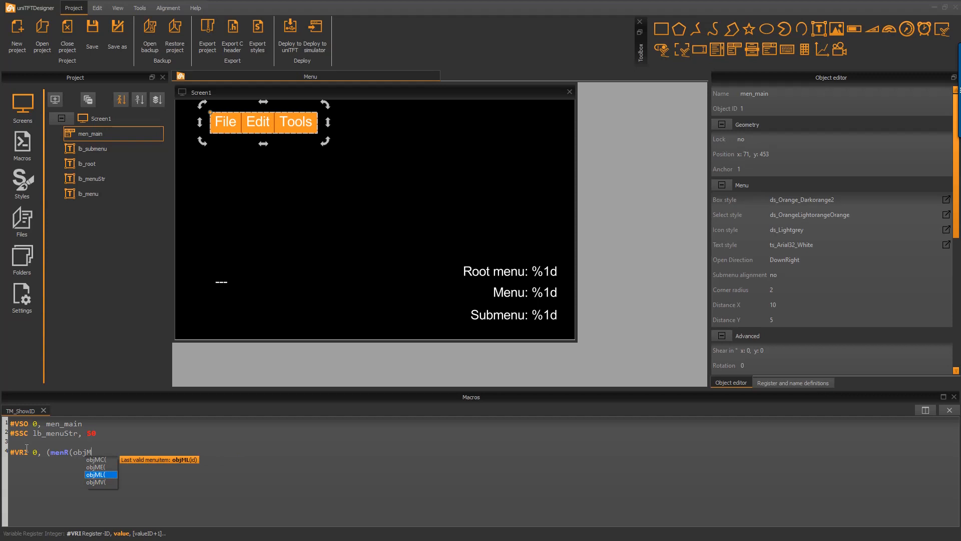
{"action": "key", "text": "Return"}
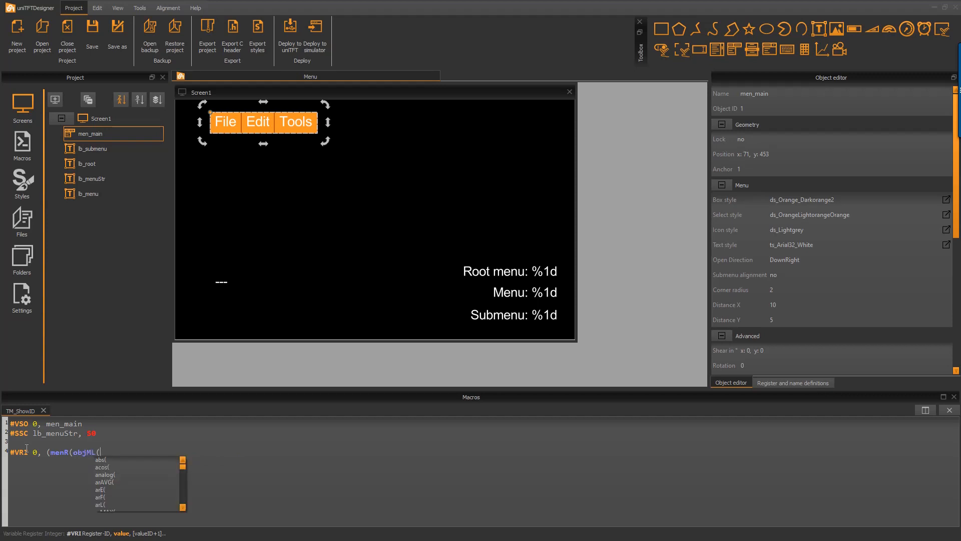
{"action": "type", "text": "men"}
{"action": "key", "text": "Down"}
{"action": "key", "text": "Down"}
{"action": "key", "text": "Down"}
{"action": "key", "text": "Down"}
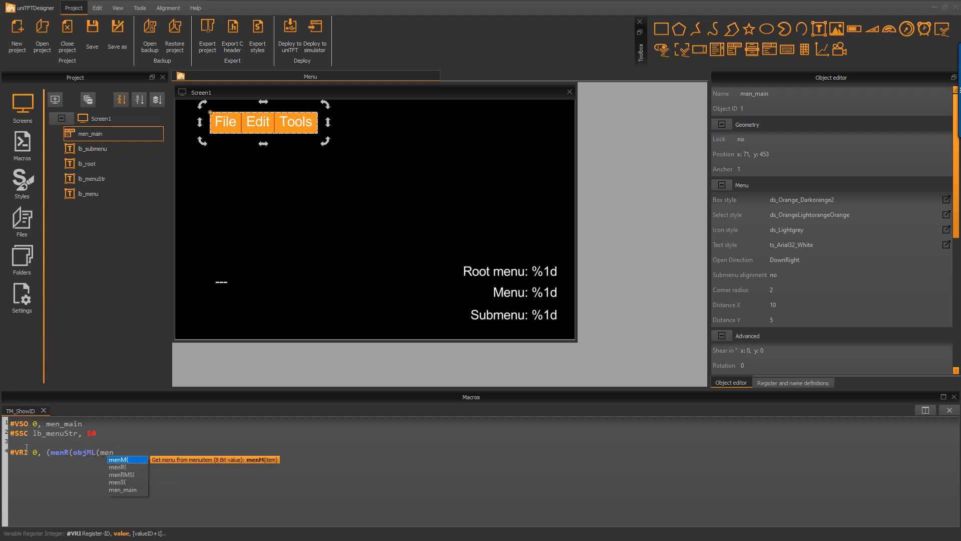
{"action": "key", "text": "Down"}
{"action": "key", "text": "Return"}
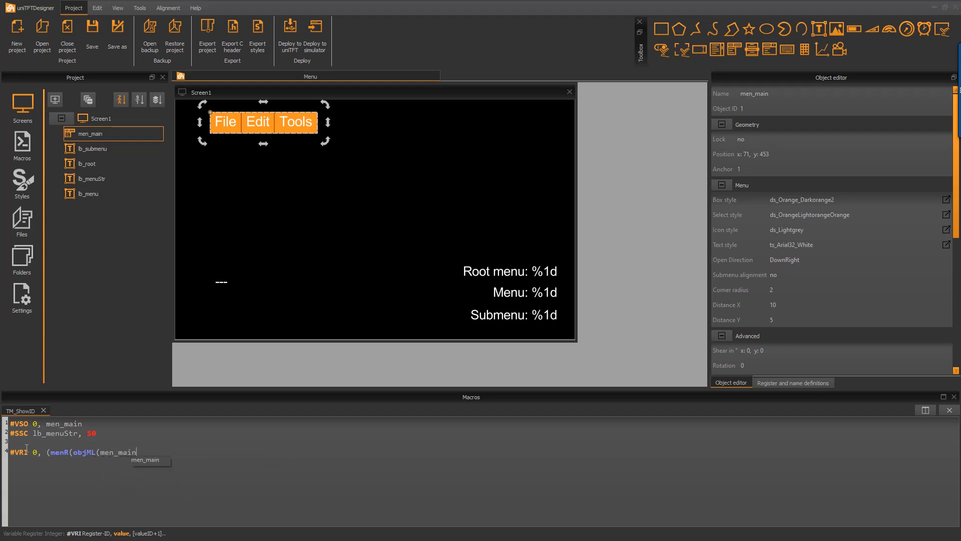
{"action": "type", "text": "))"}
- Add the line #VRI 1, (menM(objML(men_main)) to the TM_ShowID macro
{"action": "key", "text": "Return"}
{"action": "type", "text": "#VRI 1, (men"}
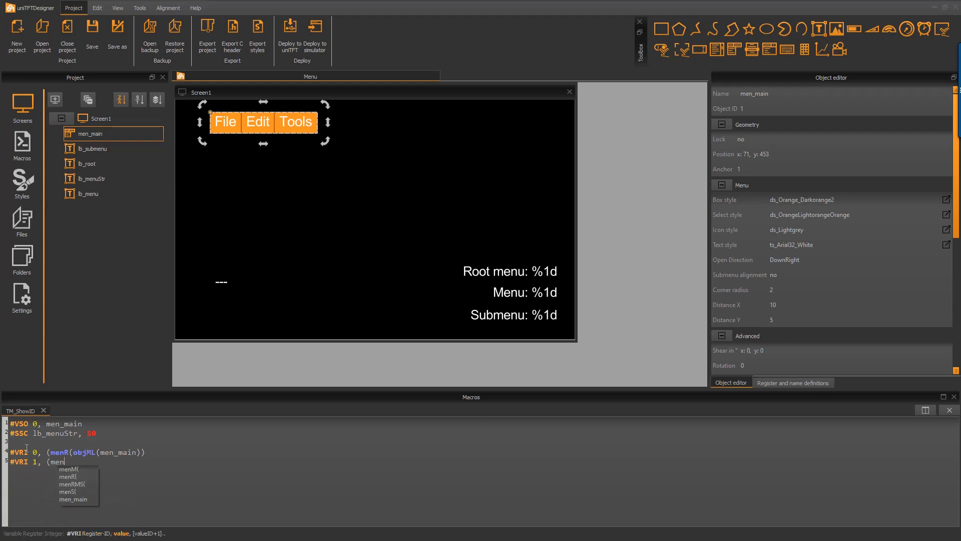
{"action": "key", "text": "Return"}
{"action": "type", "text": "obj"}
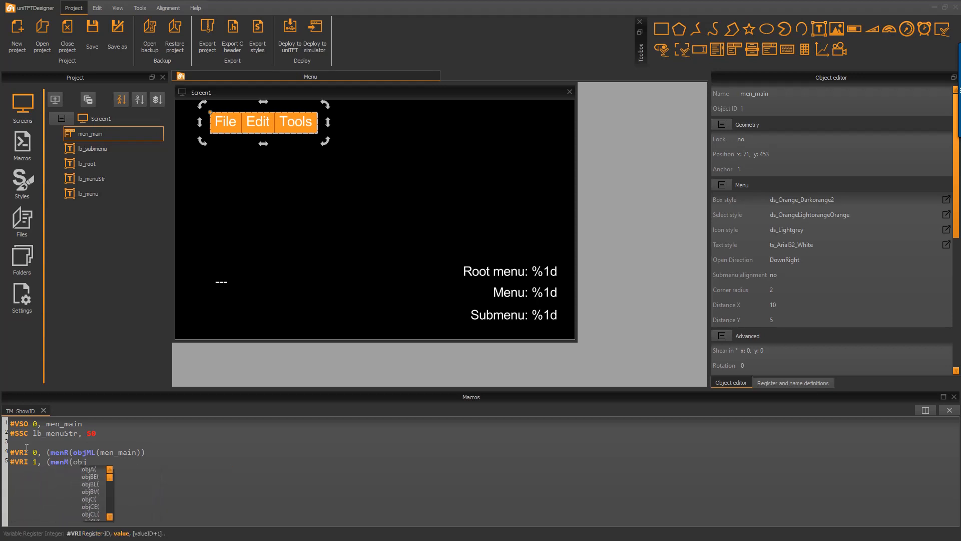
{"action": "type", "text": "ML"}
{"action": "key", "text": "Return"}
{"action": "type", "text": "men"}
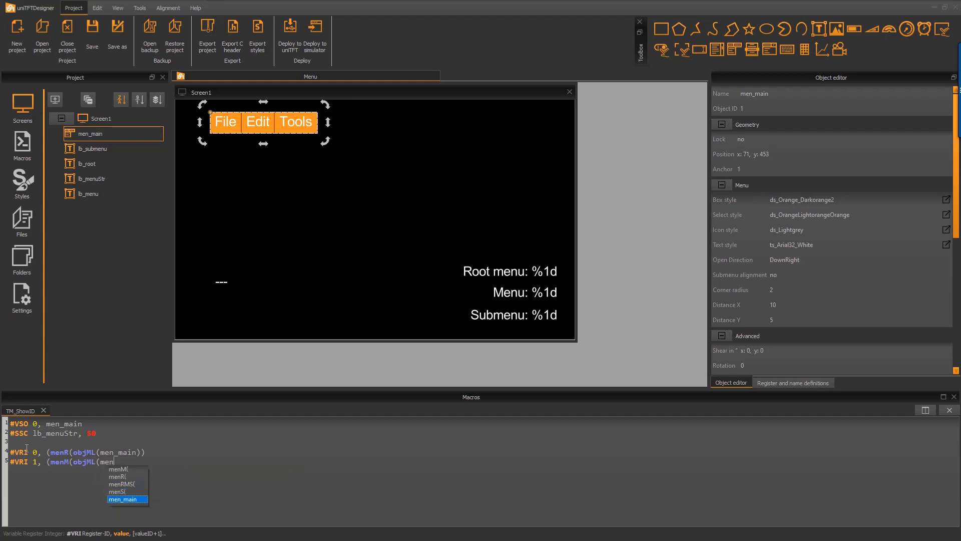
{"action": "key", "text": "Return"}
{"action": "type", "text": "))"}
- Add the line #VRI 2, (menS(objML(men_main)) to the TM_ShowID macro
{"action": "key", "text": "Return"}
{"action": "type", "text": "#VRI 2, "}
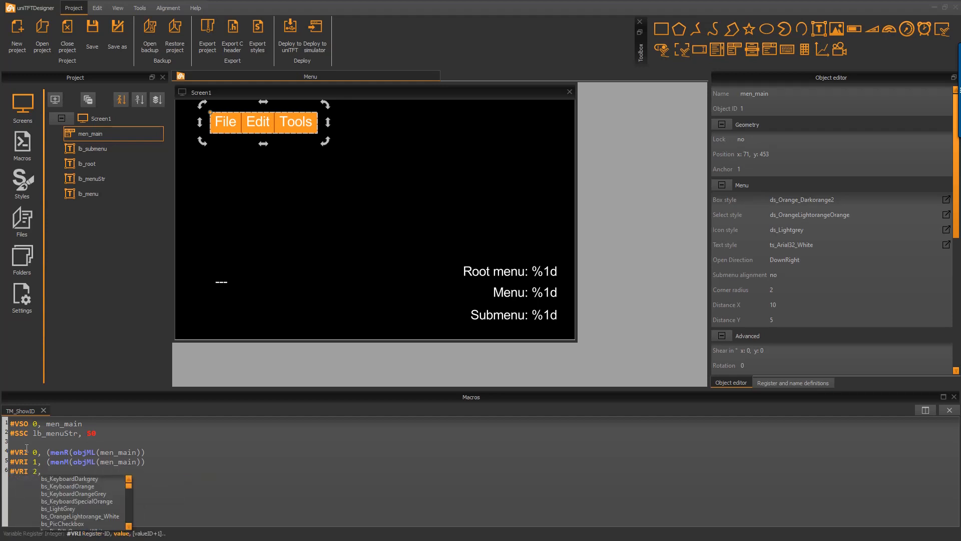
{"action": "type", "text": "(menS"}
{"action": "key", "text": "Return"}
{"action": "type", "text": "obj"}
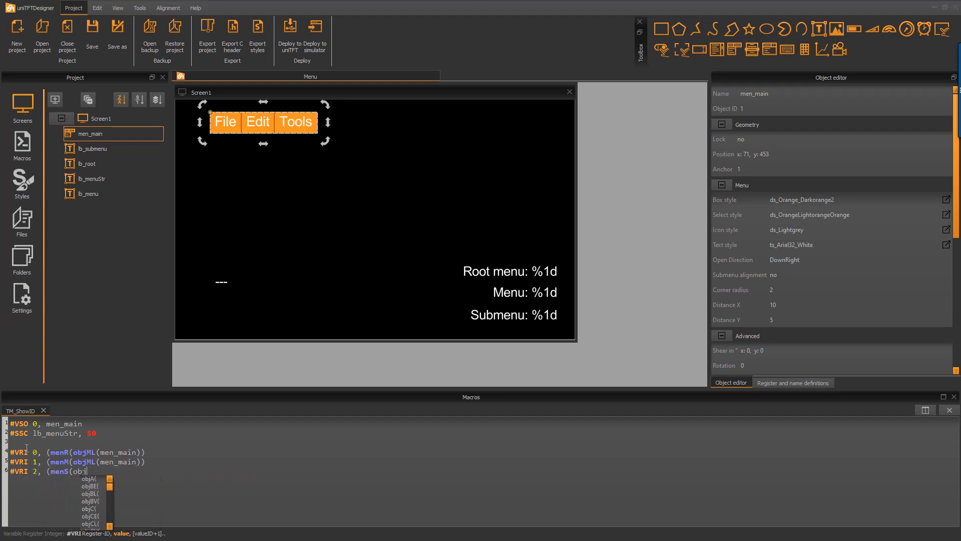
{"action": "type", "text": "ML(m"}
{"action": "key", "text": "Return"}
{"action": "type", "text": "men"}
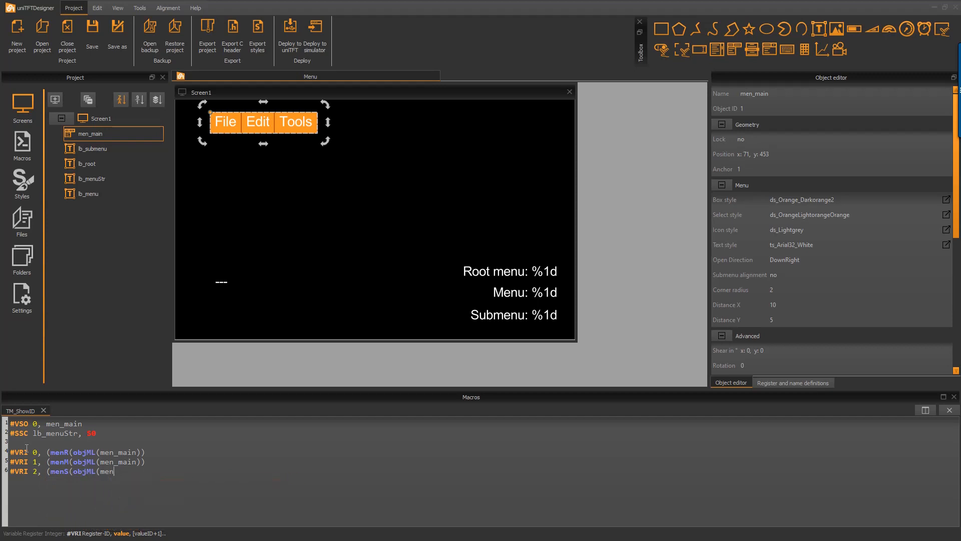
{"action": "type", "text": "_"}
{"action": "key", "text": "Return"}
{"action": "type", "text": "))"}
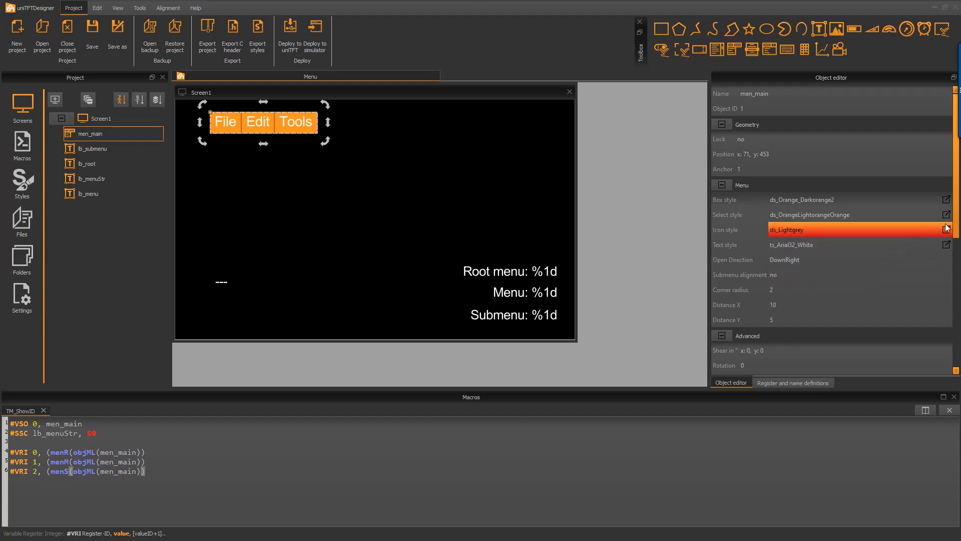
- Assign TM_ShowID as the release macro of the men_main object and deselect the object
{"action": "scroll", "coordinate": [946, 229], "scroll_direction": "down", "scroll_amount": 5}
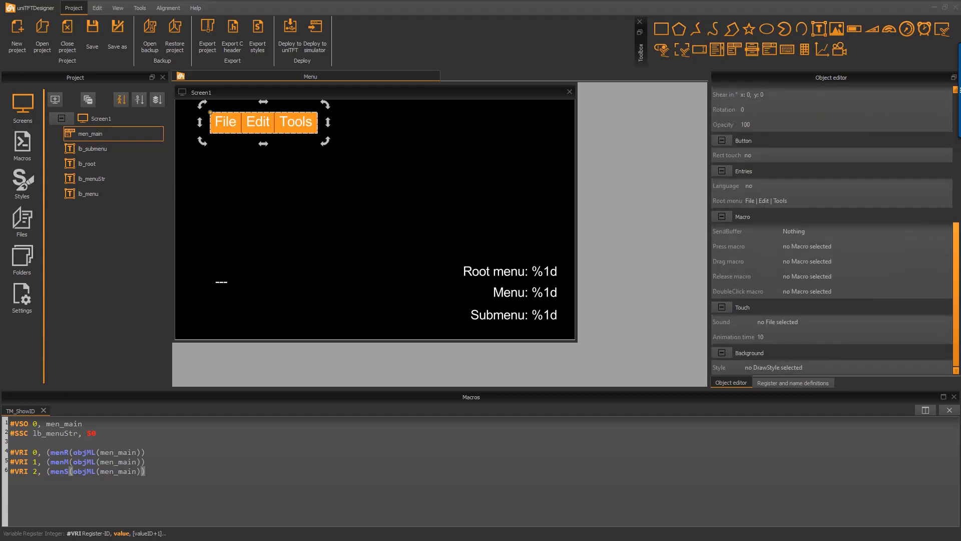
{"action": "left_click", "coordinate": [843, 280]}
{"action": "left_click", "coordinate": [837, 288]}
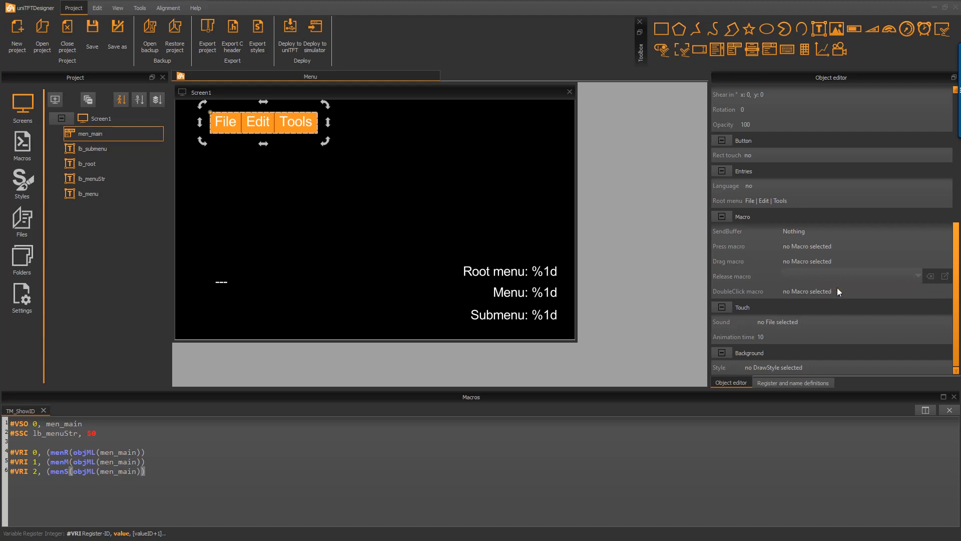
{"action": "left_click", "coordinate": [457, 224]}
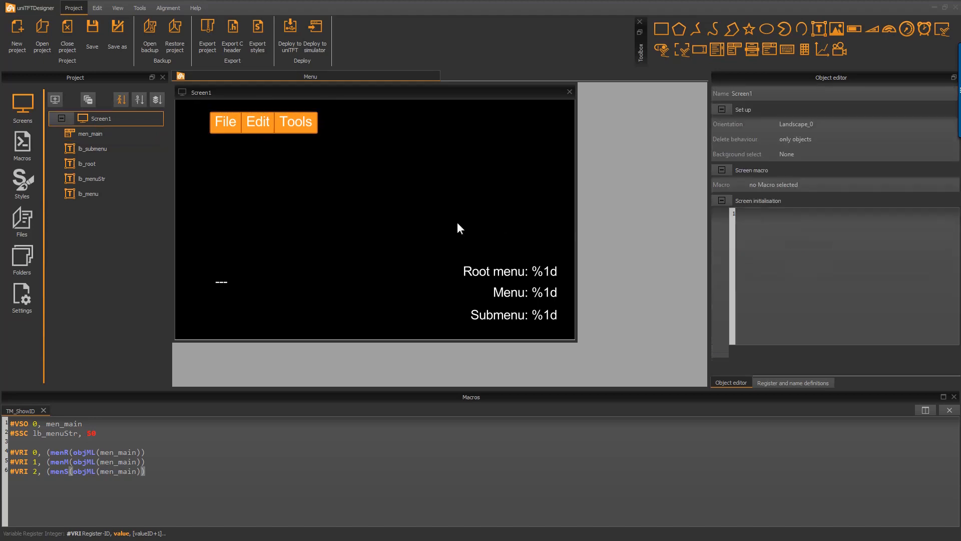
- Run the project in the uniTFT simulator and test the menu entries File|Open, Edit|Align and File|Print|Print Preview
{"action": "key", "text": "F5"}
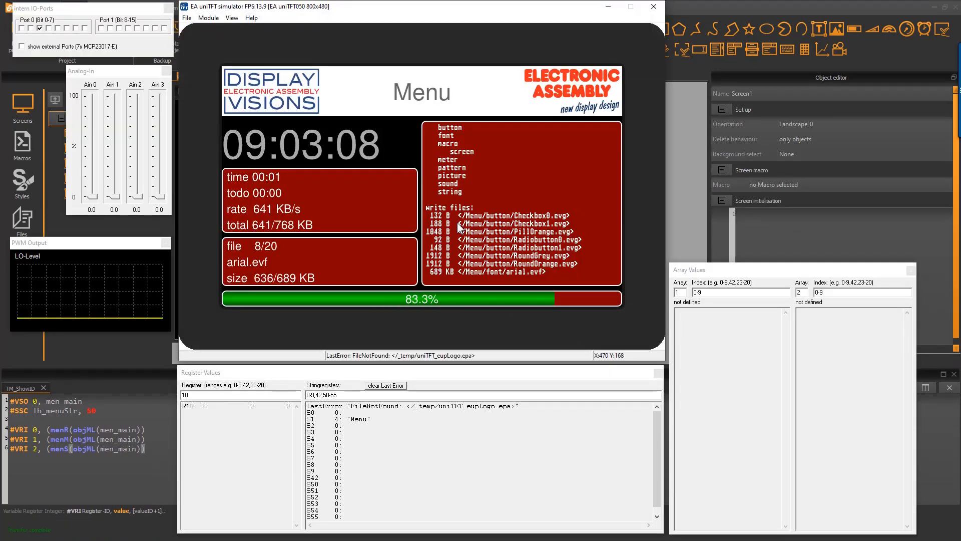
{"action": "left_click", "coordinate": [274, 90]}
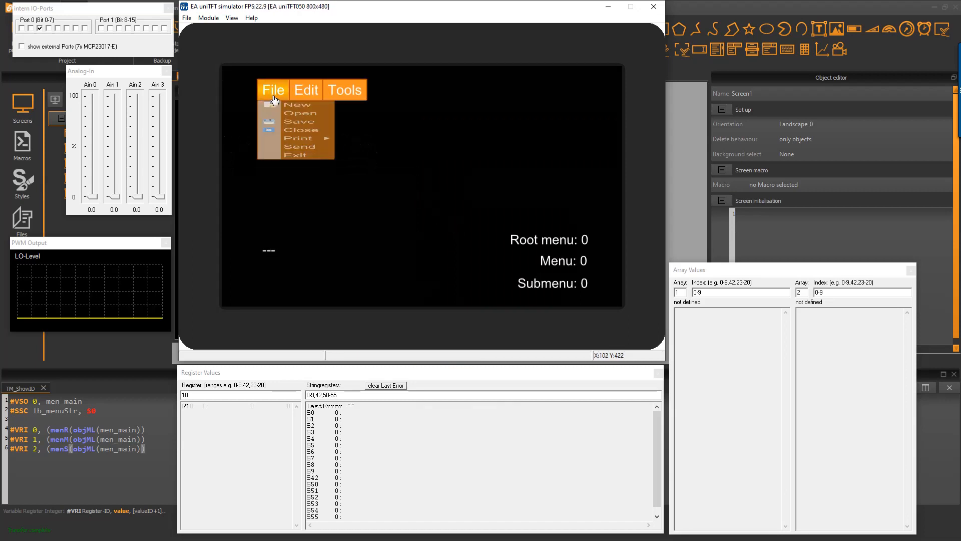
{"action": "left_click", "coordinate": [296, 133]}
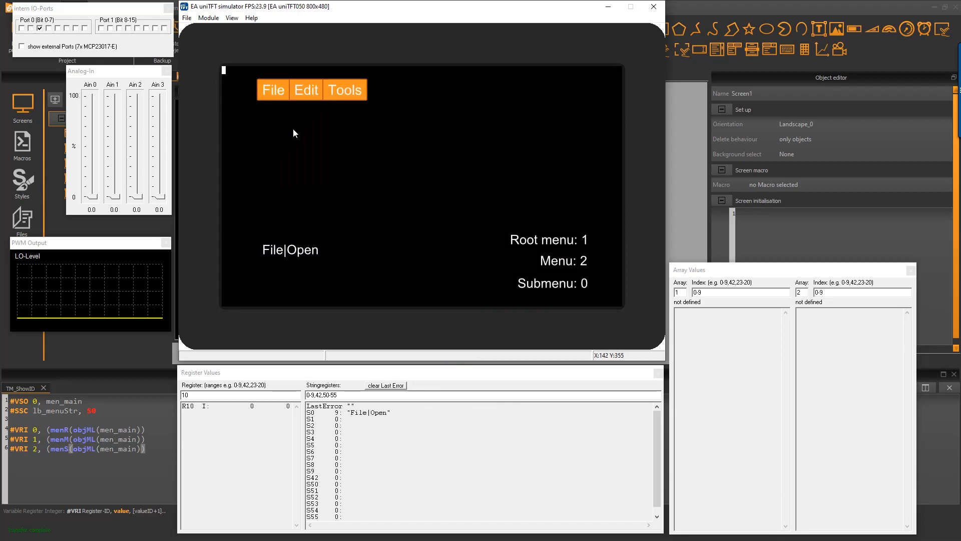
{"action": "left_click", "coordinate": [308, 91]}
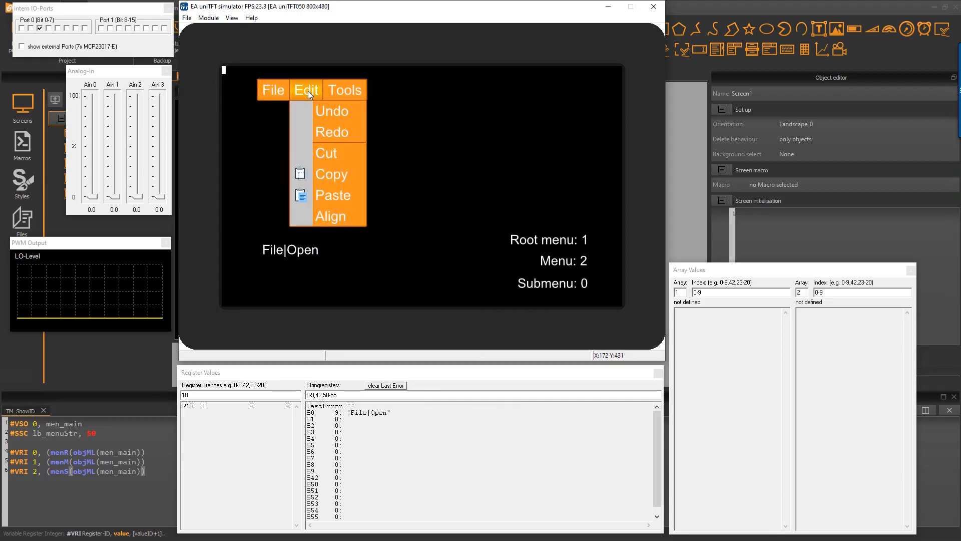
{"action": "left_click", "coordinate": [340, 221]}
{"action": "left_click", "coordinate": [273, 90]}
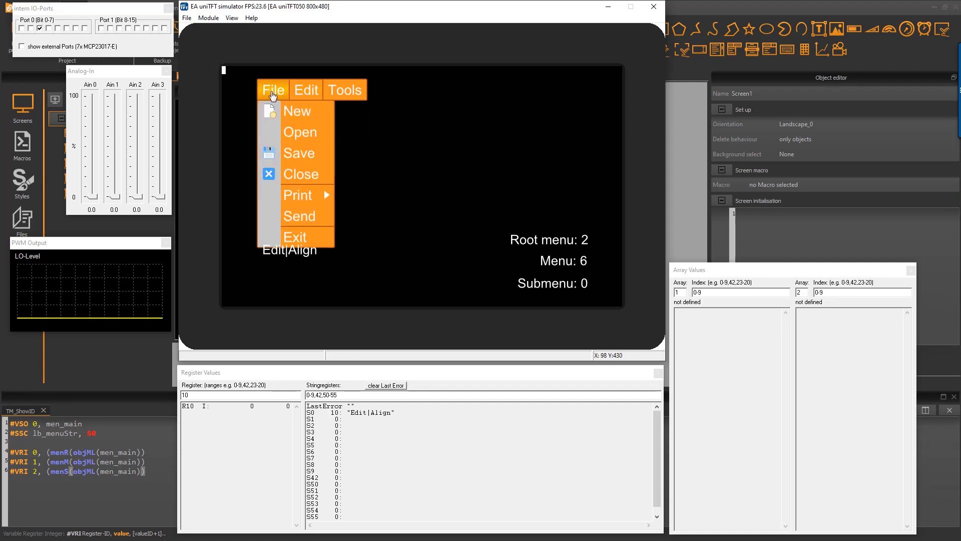
{"action": "left_click", "coordinate": [306, 196]}
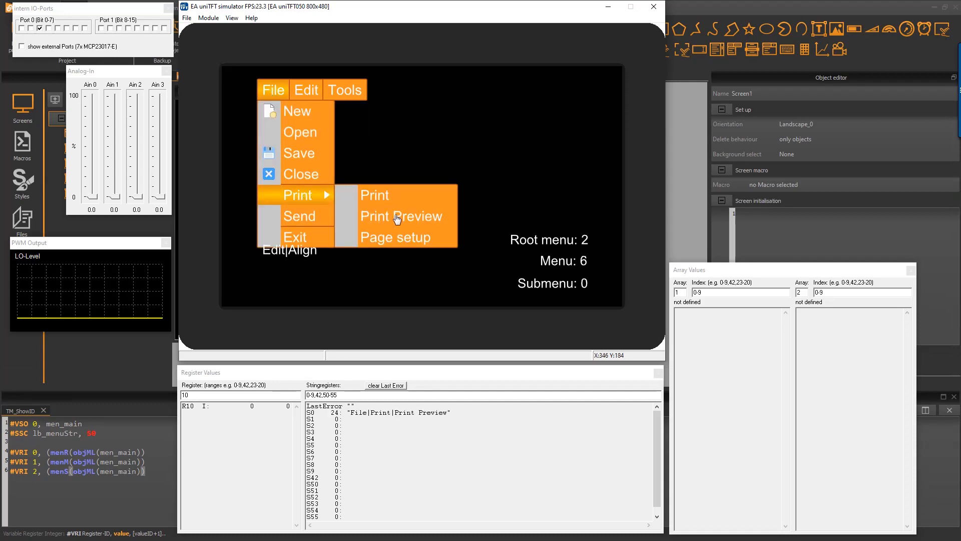
{"action": "left_click", "coordinate": [383, 217]}
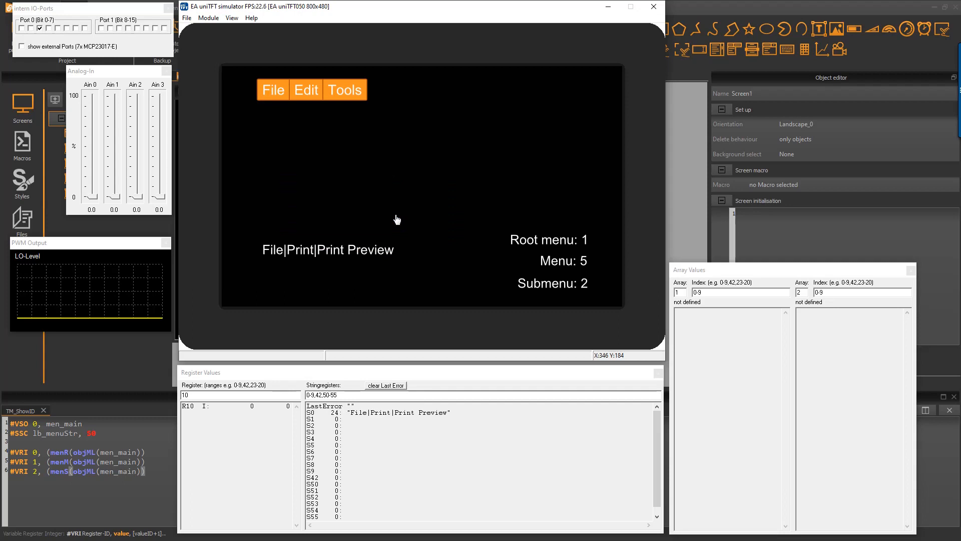